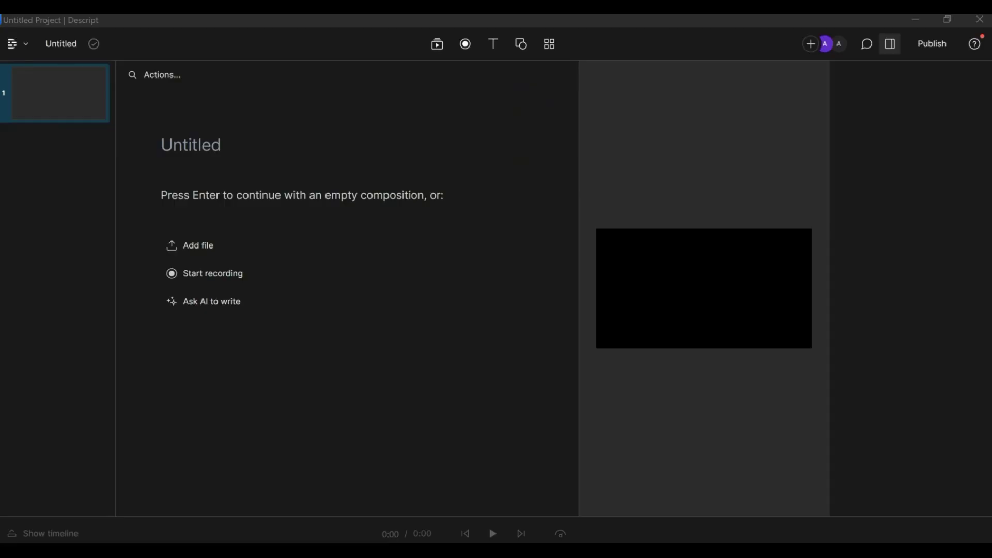
# Create a new blank Untitled project offering Add file, Start recording and Ask AI.
pyautogui.moveTo(724, 362); pyautogui.dragTo(532, 299)
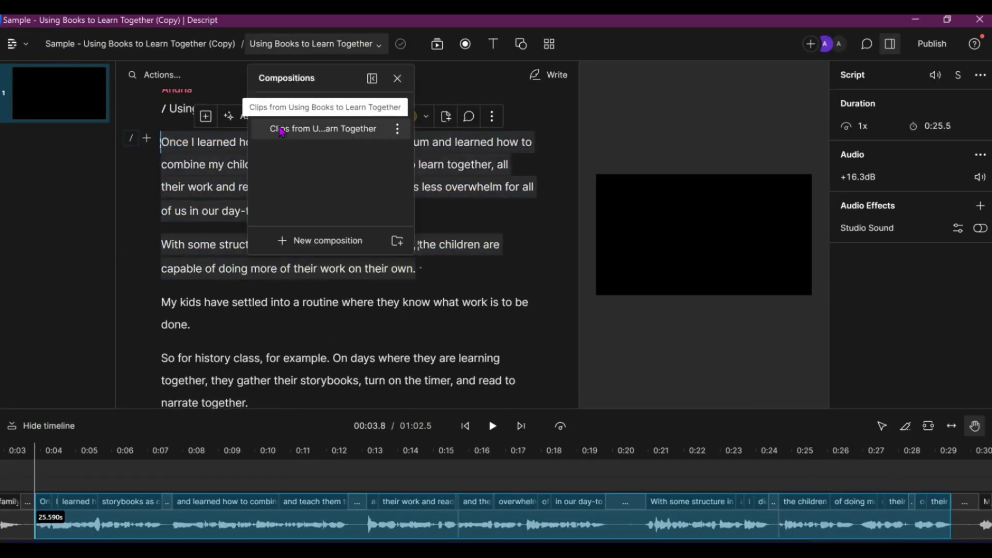
pyautogui.click(321, 126)
pyautogui.click(624, 145)
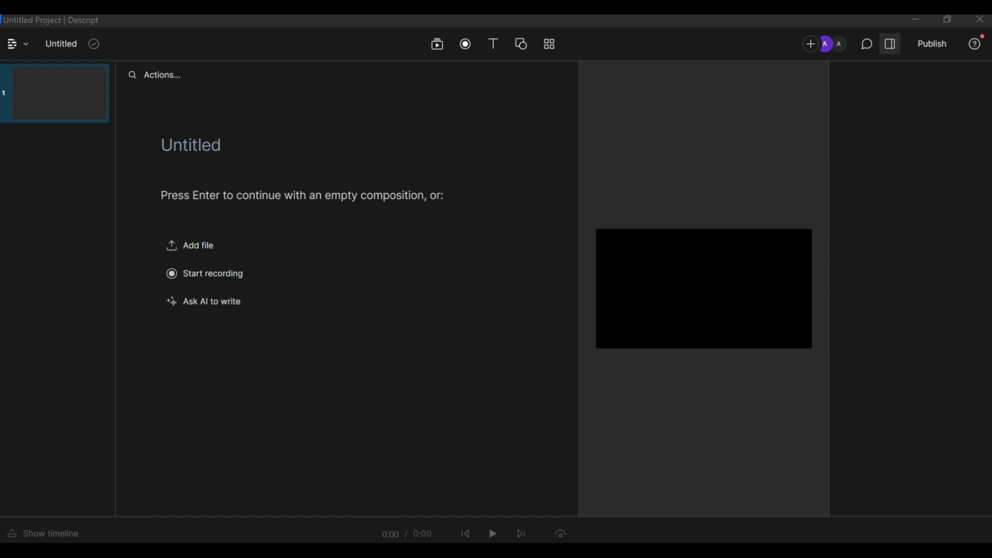
# Import the 'Sample - Using Books to Learn Together' audio file so it gets transcribed.
pyautogui.moveTo(0, 340); pyautogui.dragTo(0, 404)
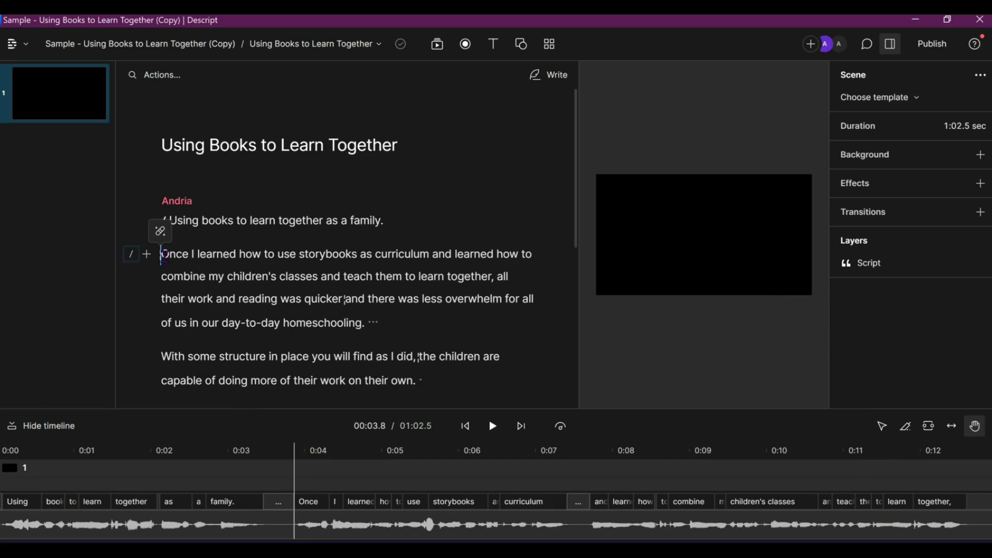
# Duplicate the transcript from 'Once' through 'own.' (25.59s) into a new composition.
pyautogui.doubleClick(174, 254)
pyautogui.scroll(-4, 209, 296)
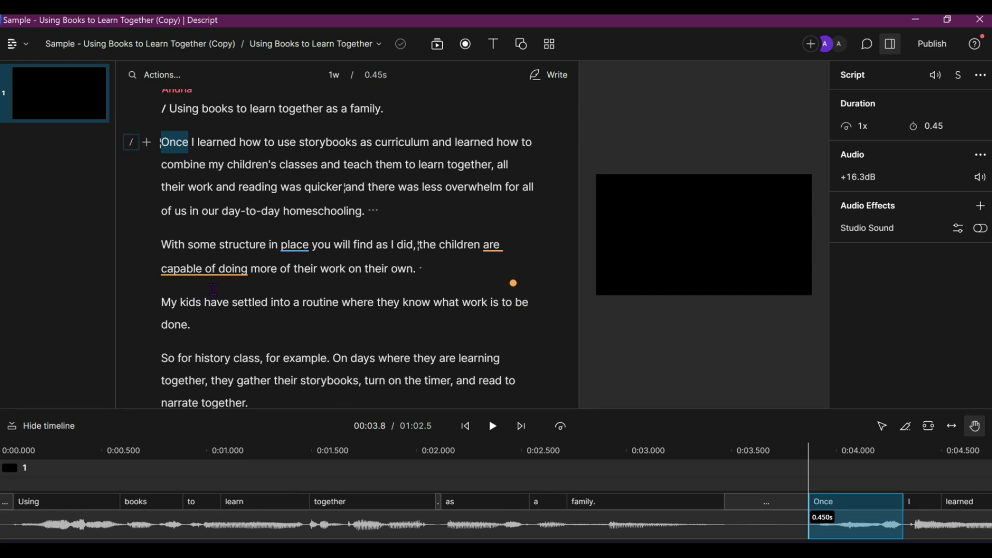
pyautogui.keyDown('shift'); pyautogui.click(404, 268); pyautogui.keyUp('shift')
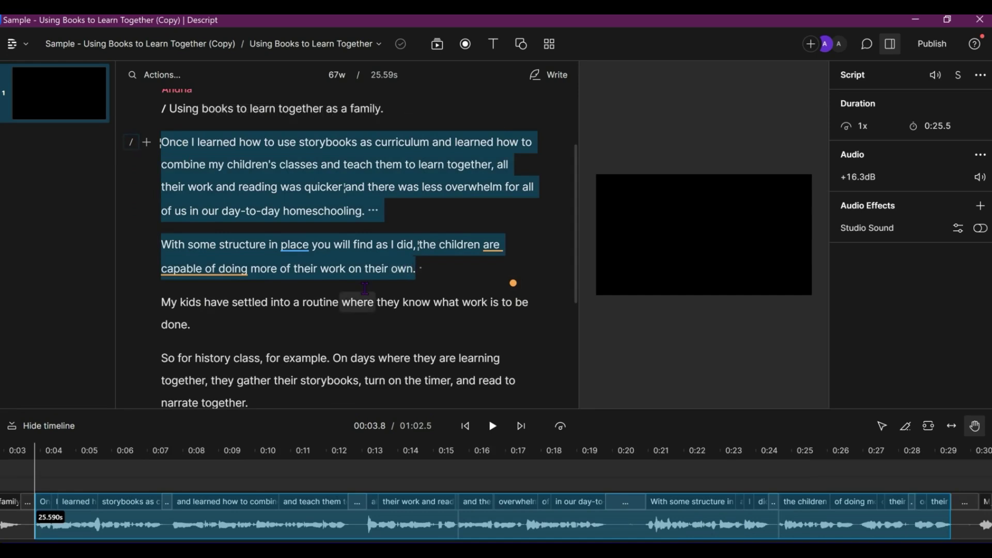
pyautogui.rightClick(305, 179)
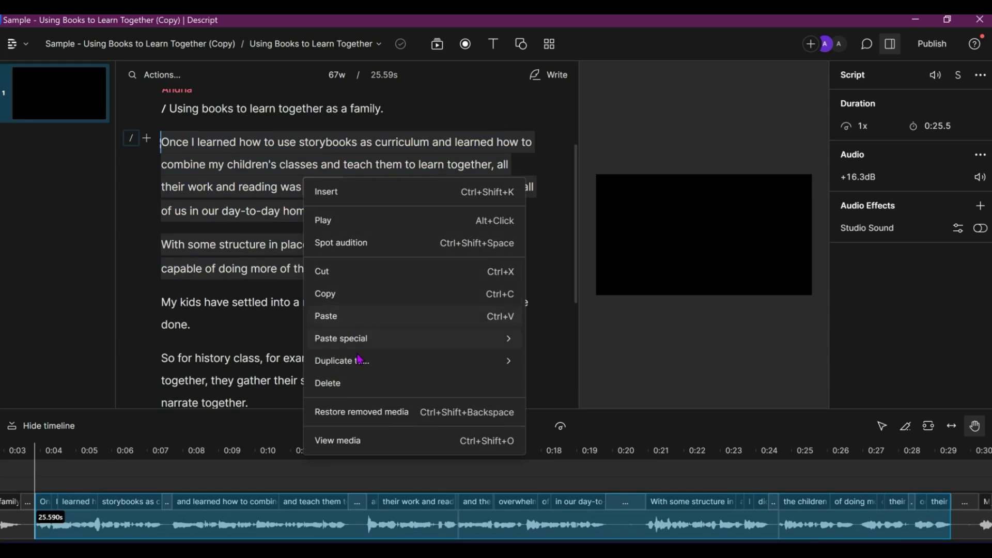
pyautogui.moveTo(366, 361)
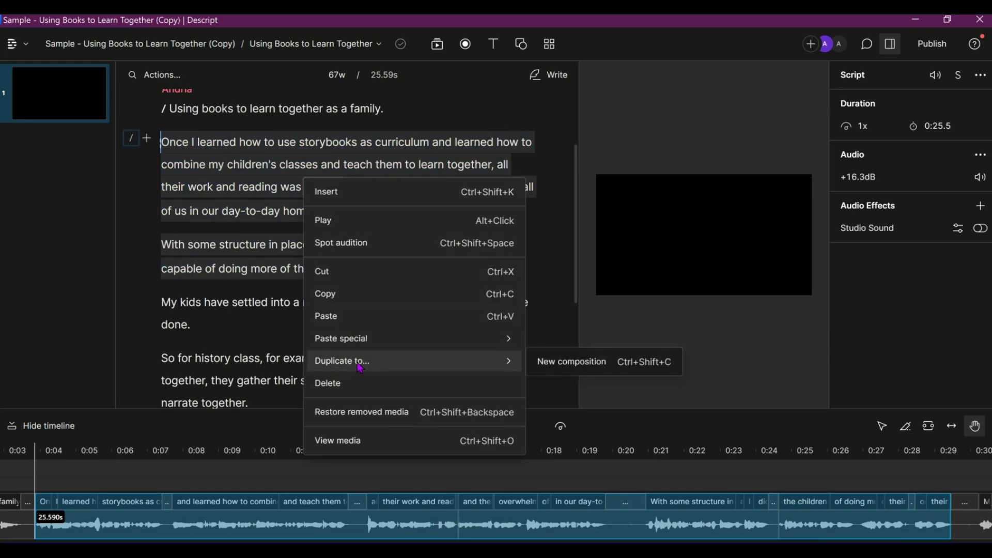
pyautogui.click(568, 368)
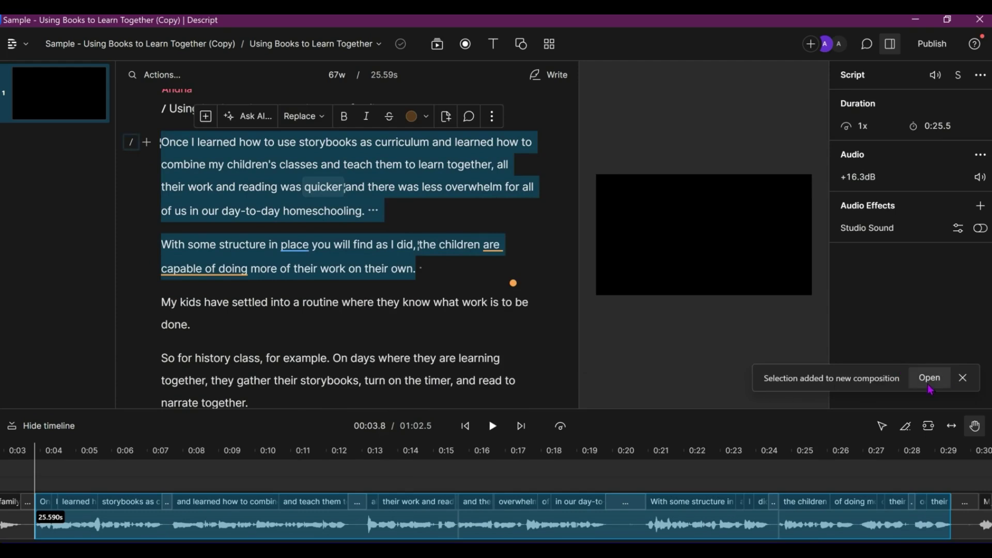
# Switch to 'Clips from Using Books to Learn Together' and replace 'Clips from' with 'Sample Audiogram'.
pyautogui.click(312, 46)
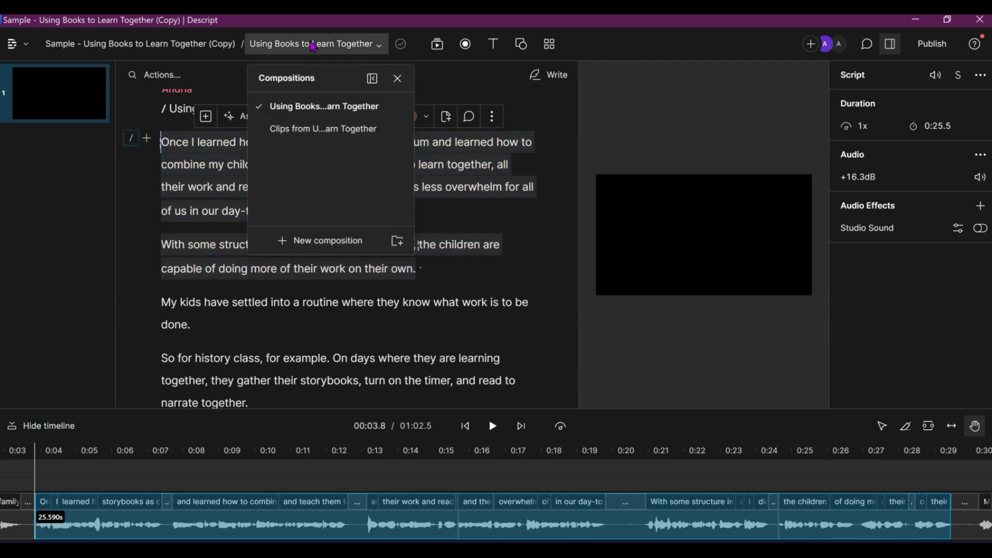
pyautogui.click(282, 129)
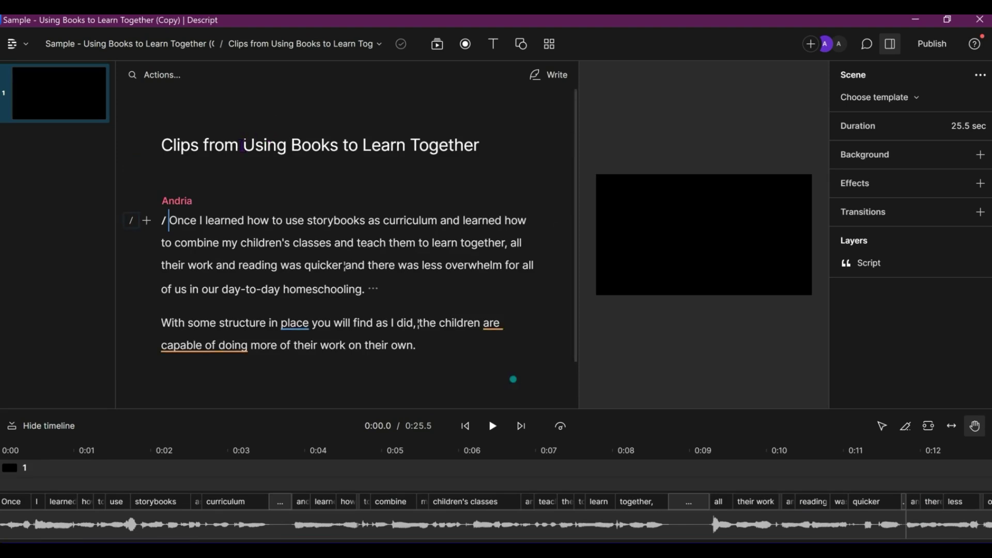
pyautogui.moveTo(243, 146); pyautogui.dragTo(164, 149)
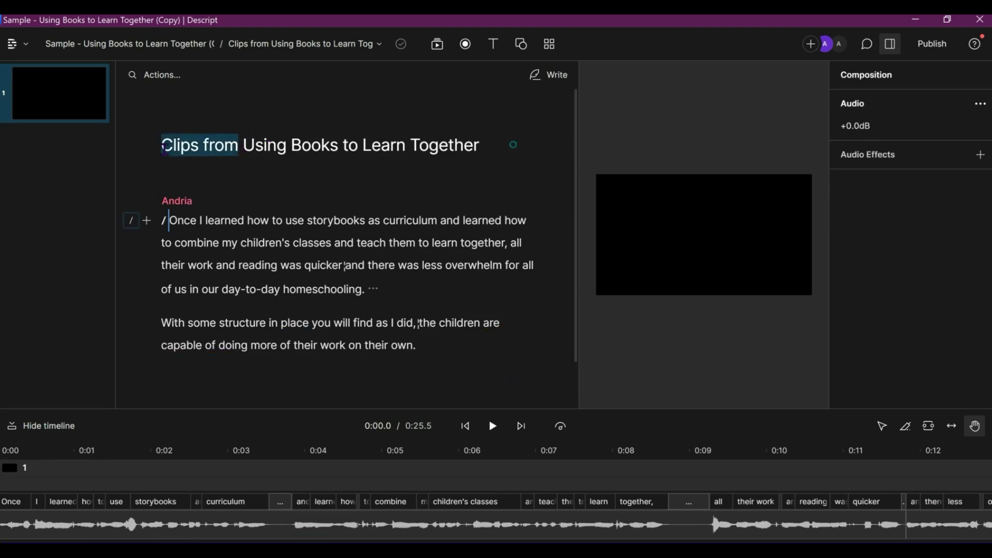
pyautogui.write('Sample Audiog')
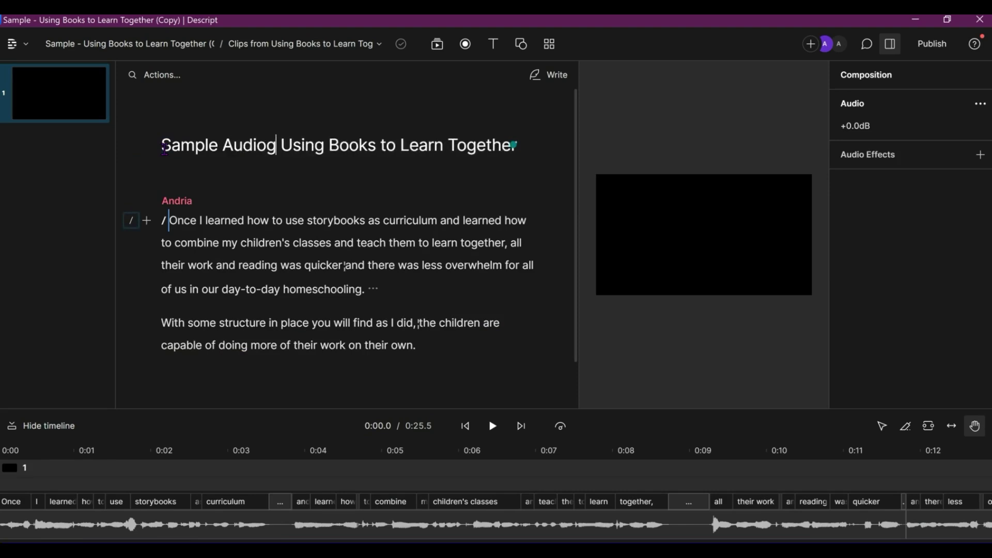
pyautogui.write('ram')
pyautogui.scroll(-2, 242, 321)
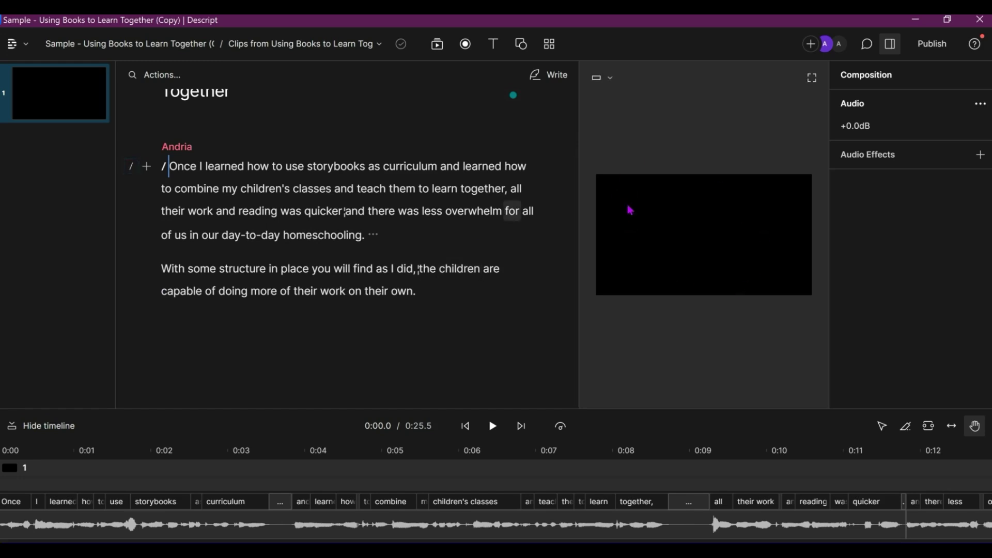
# Change the canvas from Landscape 16:9 to Square 1:1.
pyautogui.click(608, 79)
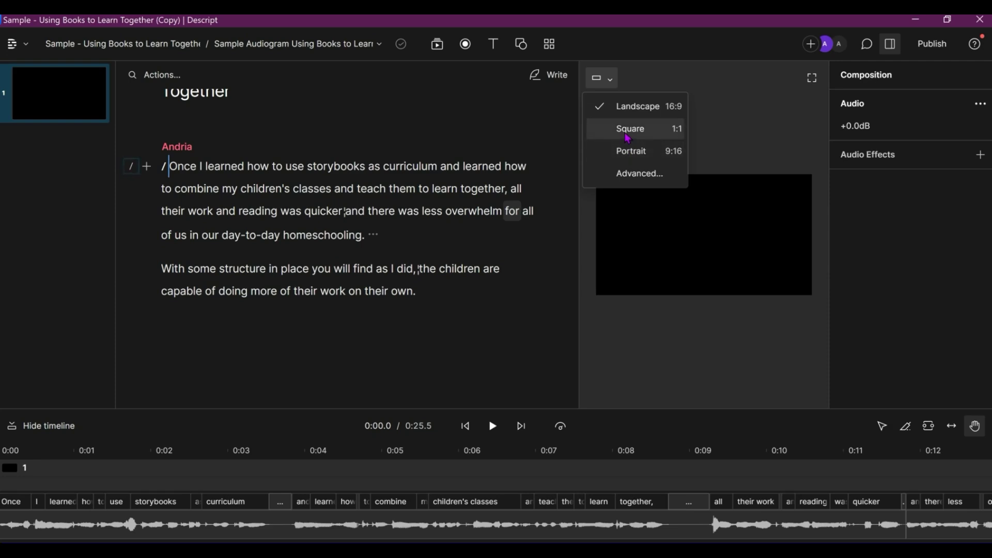
pyautogui.click(627, 135)
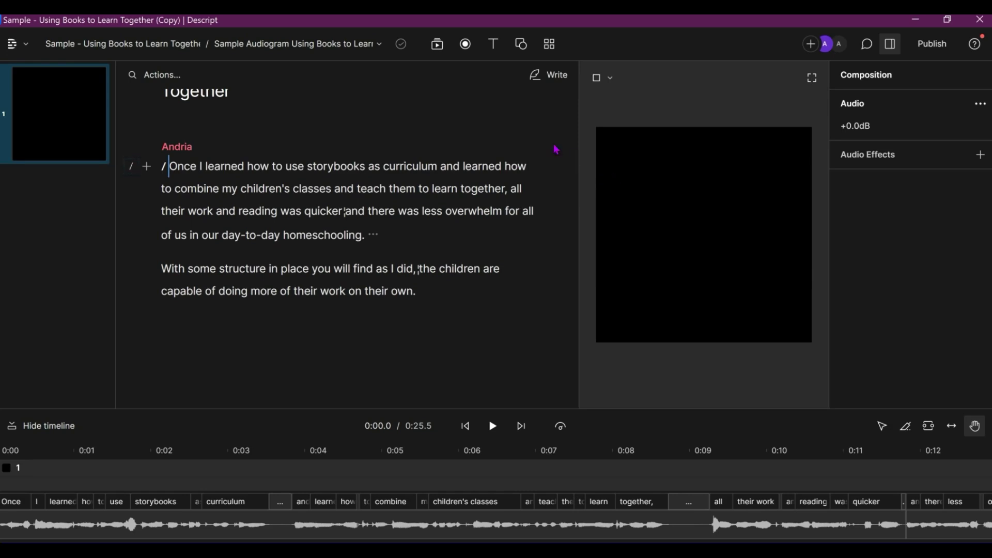
# Add the stock image of a father reading with two children from the Media library.
pyautogui.click(436, 45)
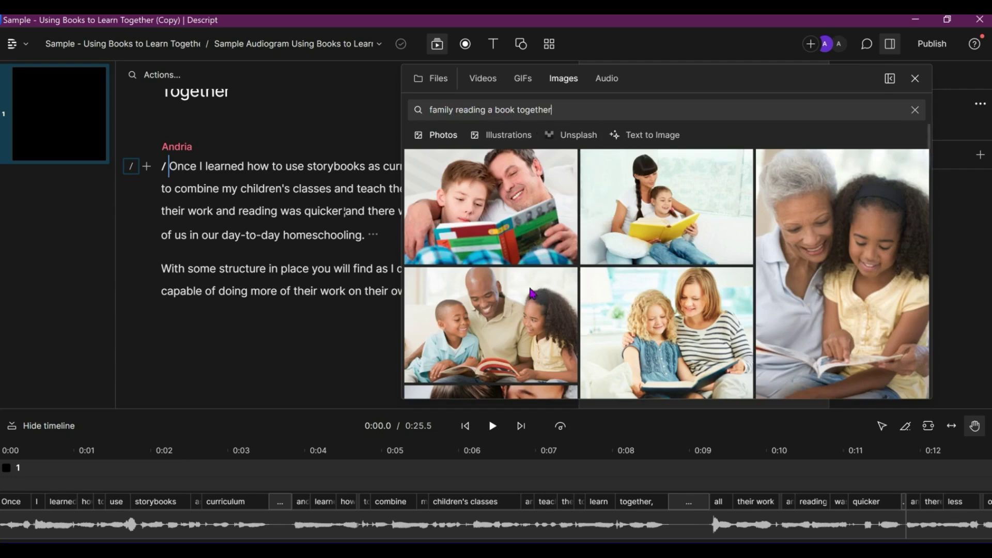
pyautogui.click(465, 319)
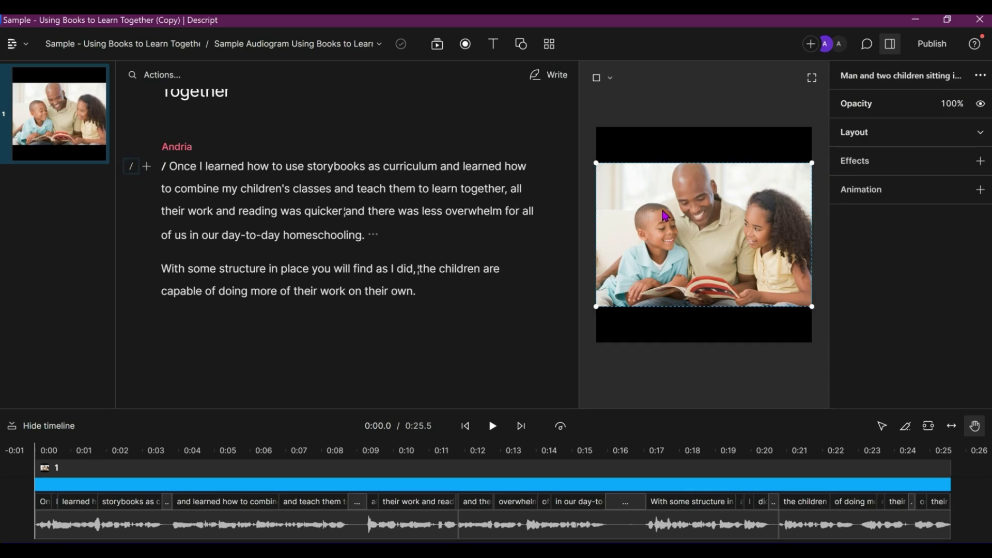
# Set the family photo's position to Fill canvas, removing the black bars.
pyautogui.click(642, 183)
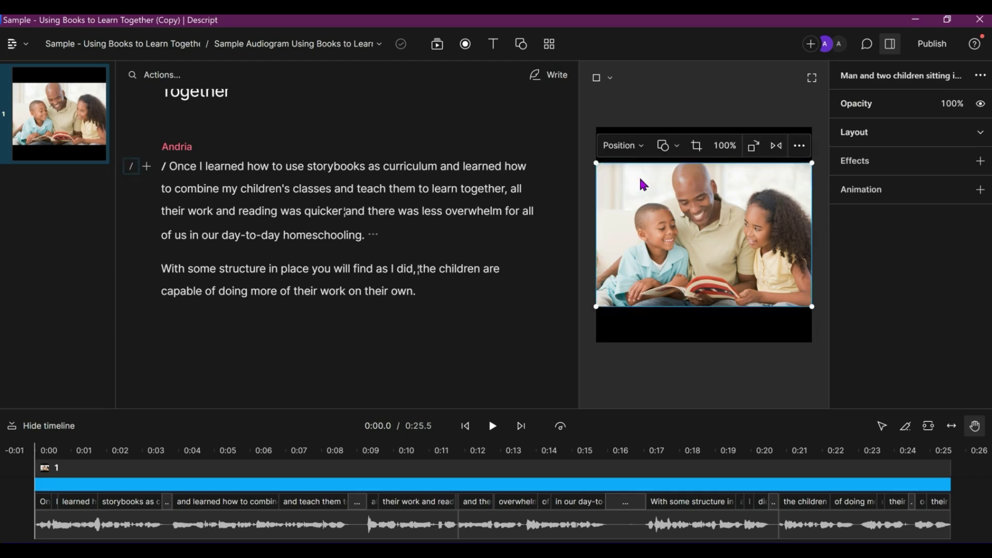
pyautogui.click(642, 148)
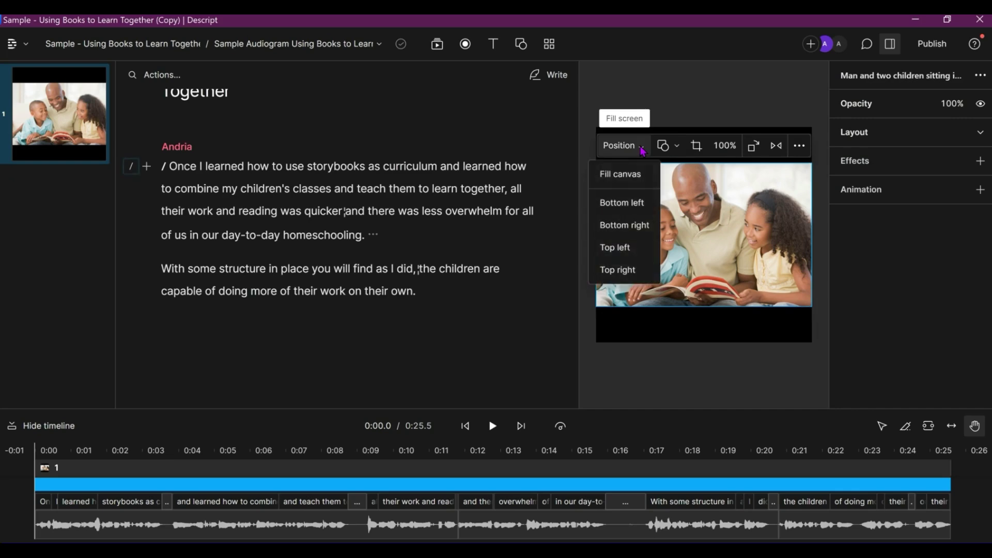
pyautogui.click(633, 176)
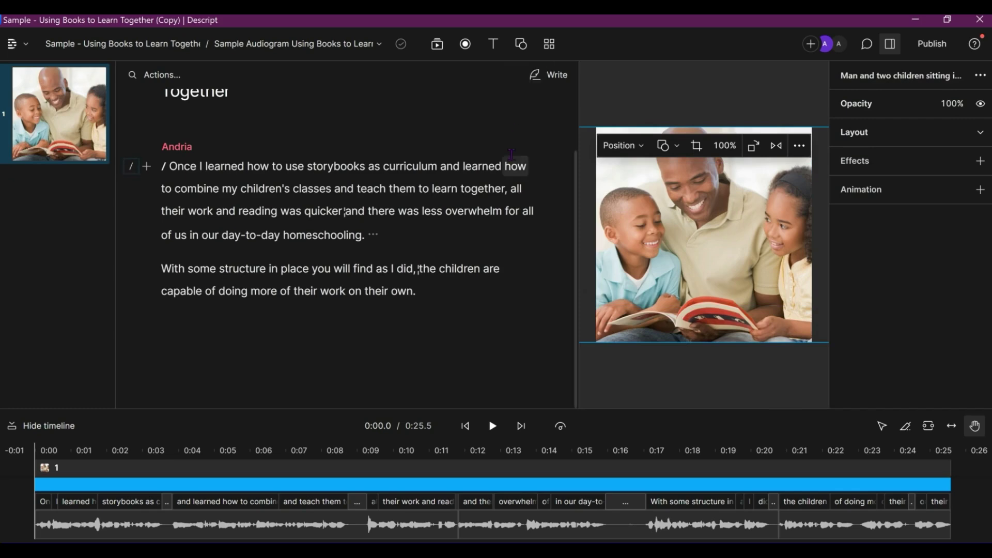
# Apply the Basic Waveform Audiogram template from the Audiograms gallery.
pyautogui.click(549, 46)
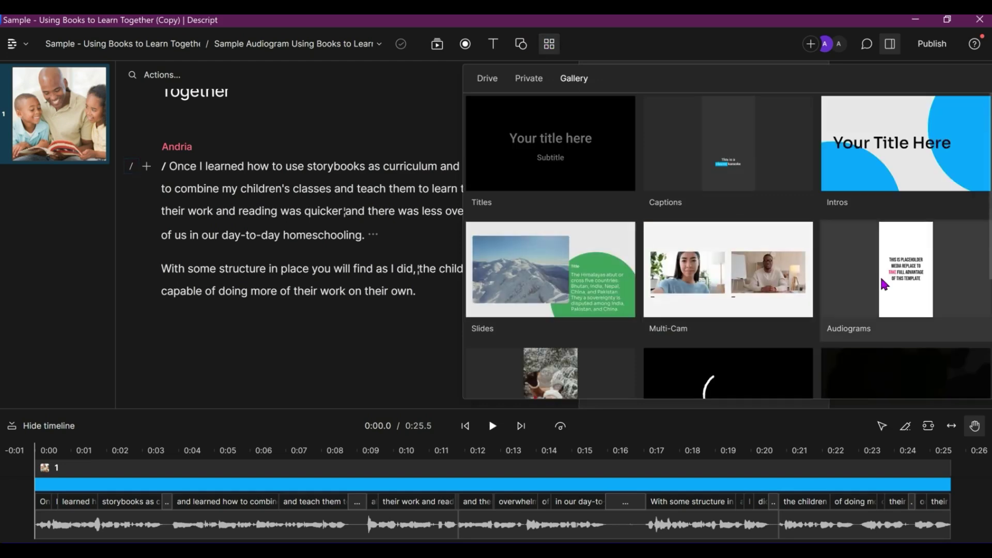
pyautogui.click(880, 276)
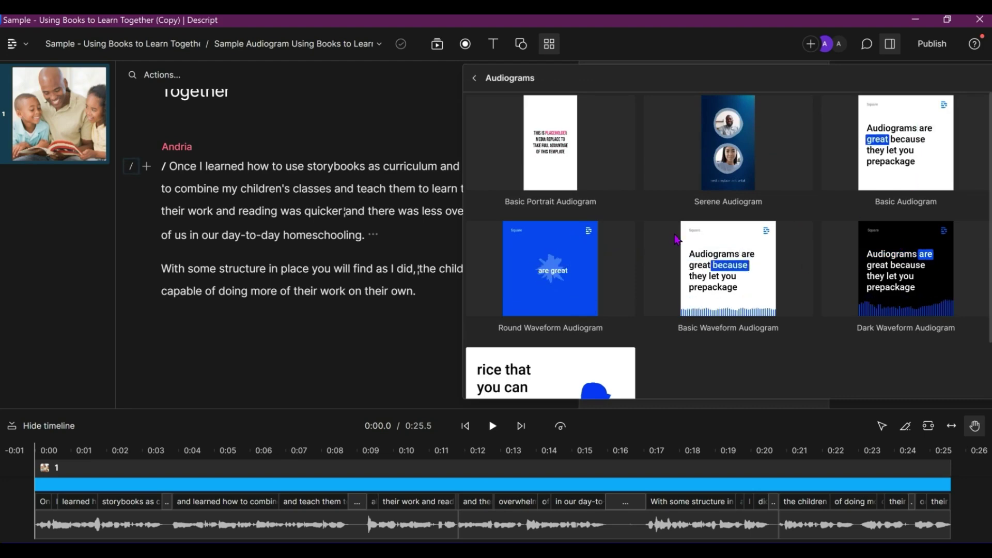
pyautogui.scroll(-2, 672, 259)
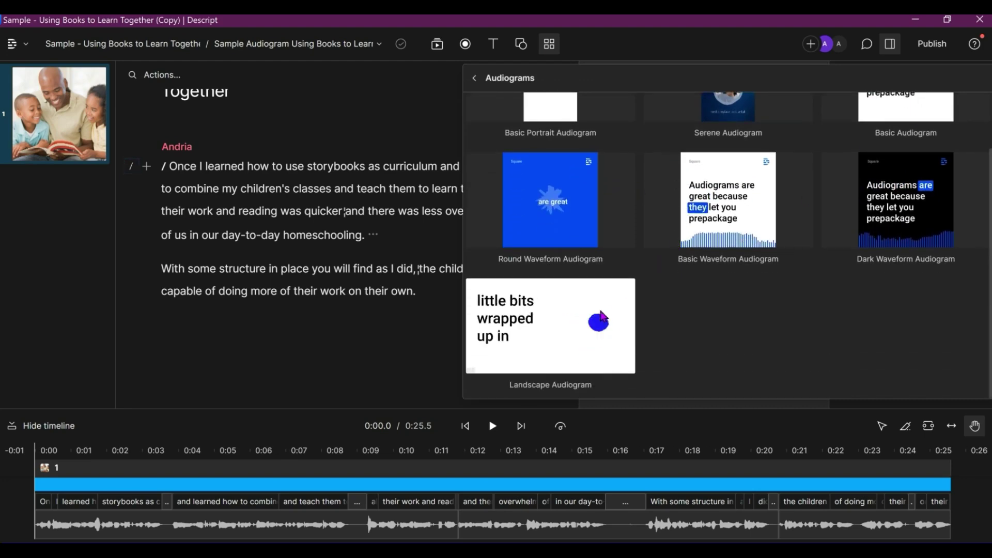
pyautogui.scroll(2, 620, 310)
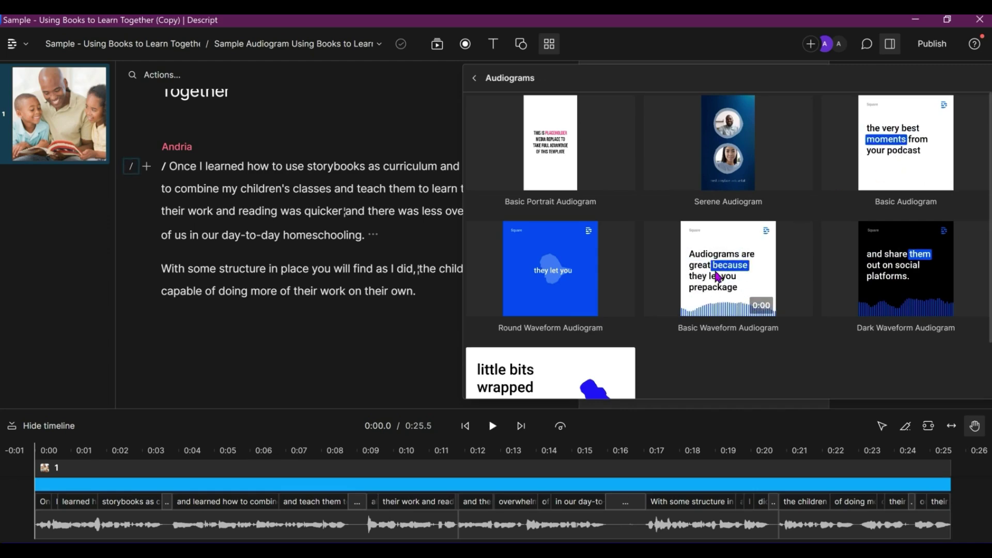
pyautogui.click(717, 277)
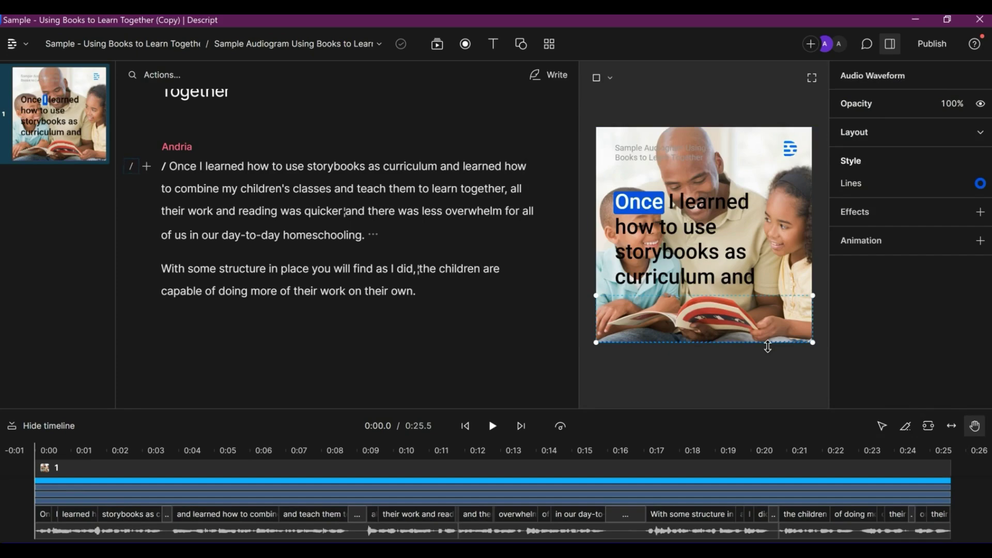
# Clear the composition title layer from the top of the photo canvas.
pyautogui.click(633, 151)
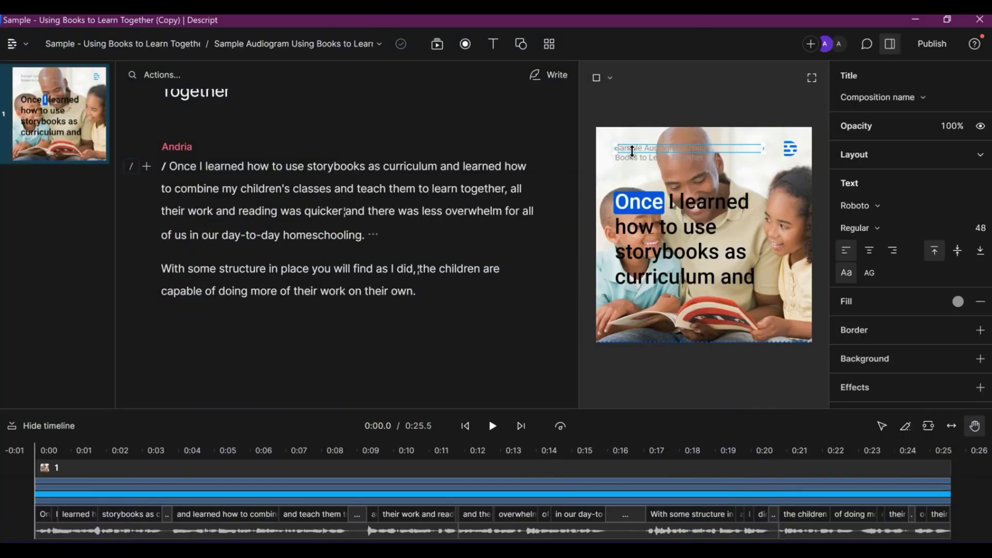
pyautogui.click(631, 151)
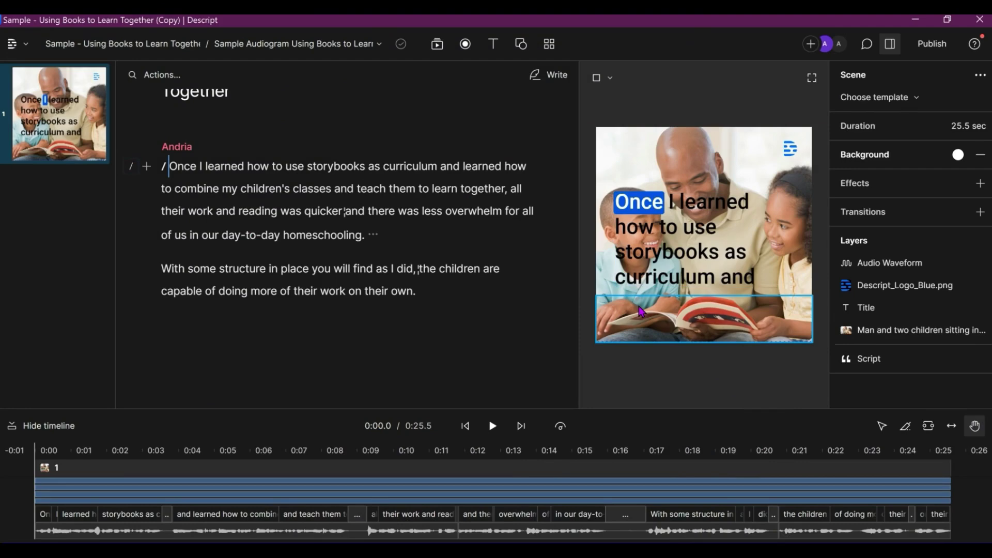
# Move the captions to the photo's bottom, widen the box, and center them both ways.
pyautogui.click(640, 254)
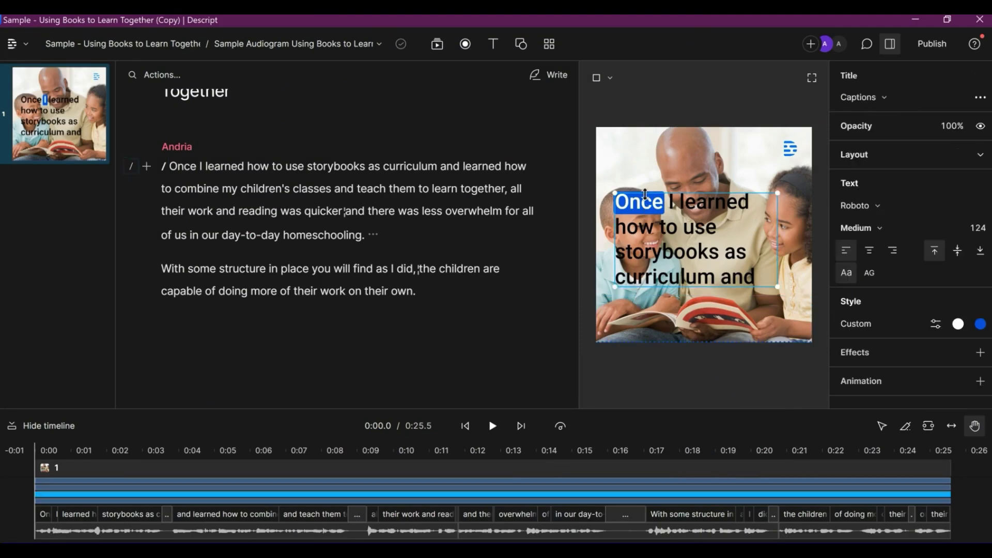
pyautogui.moveTo(651, 211); pyautogui.dragTo(596, 289)
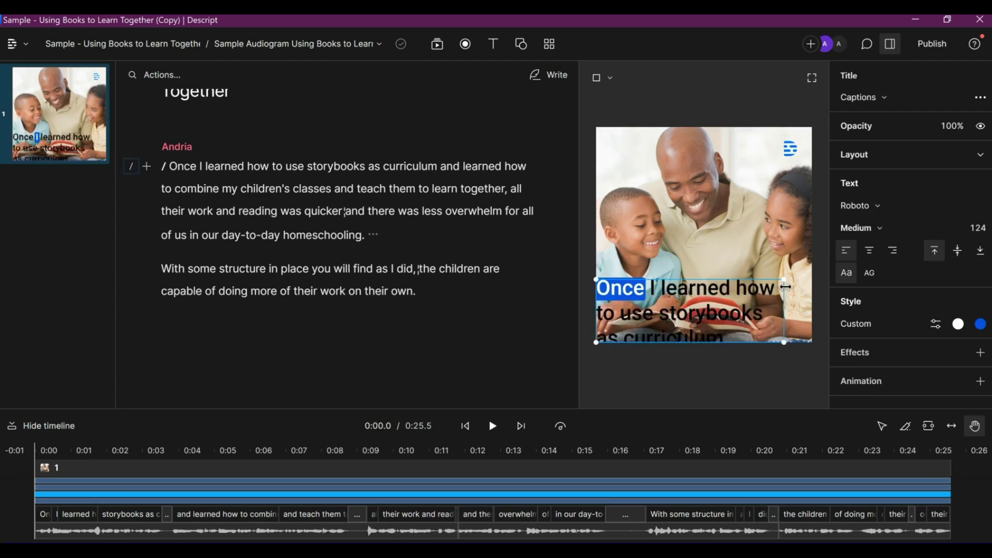
pyautogui.moveTo(786, 287); pyautogui.dragTo(817, 294)
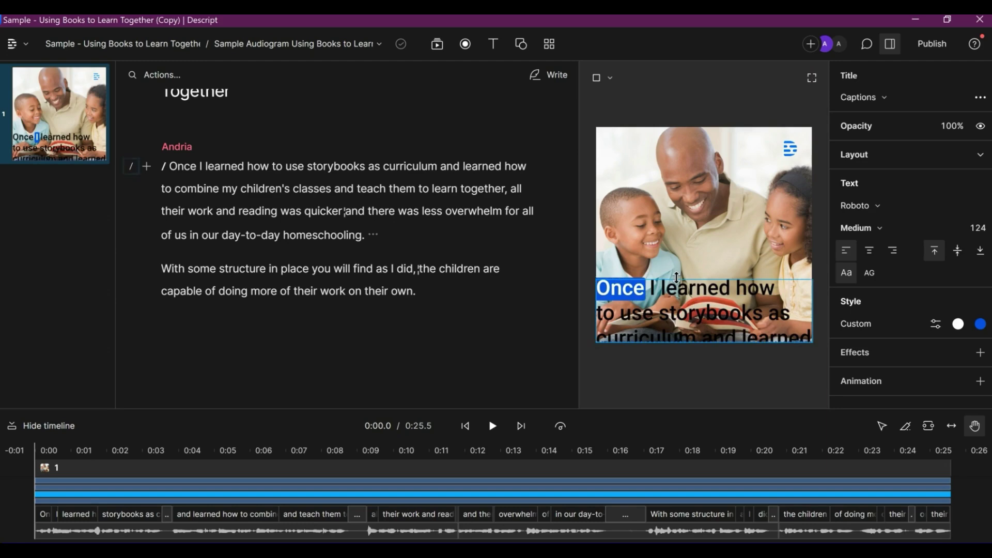
pyautogui.moveTo(678, 278); pyautogui.dragTo(678, 283)
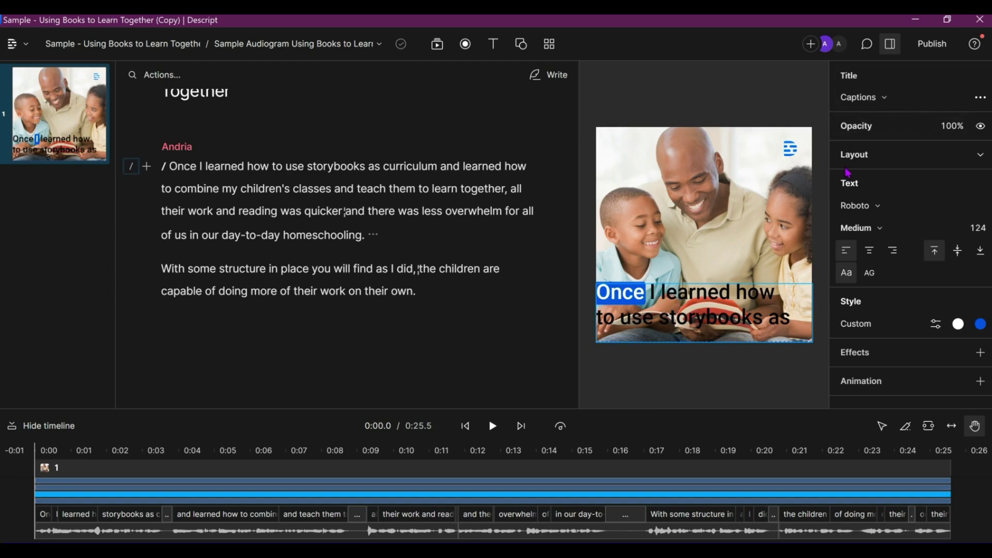
pyautogui.click(872, 257)
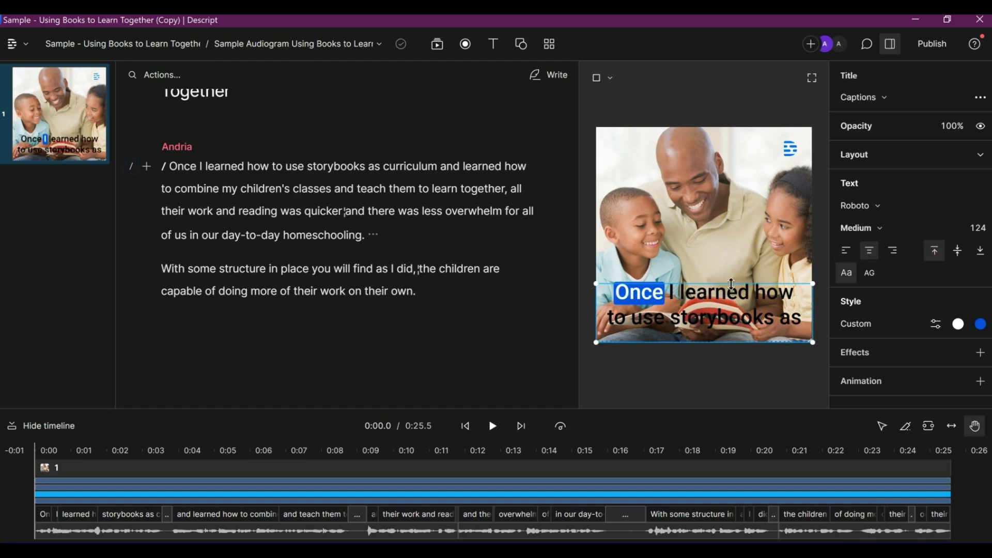
pyautogui.click(958, 251)
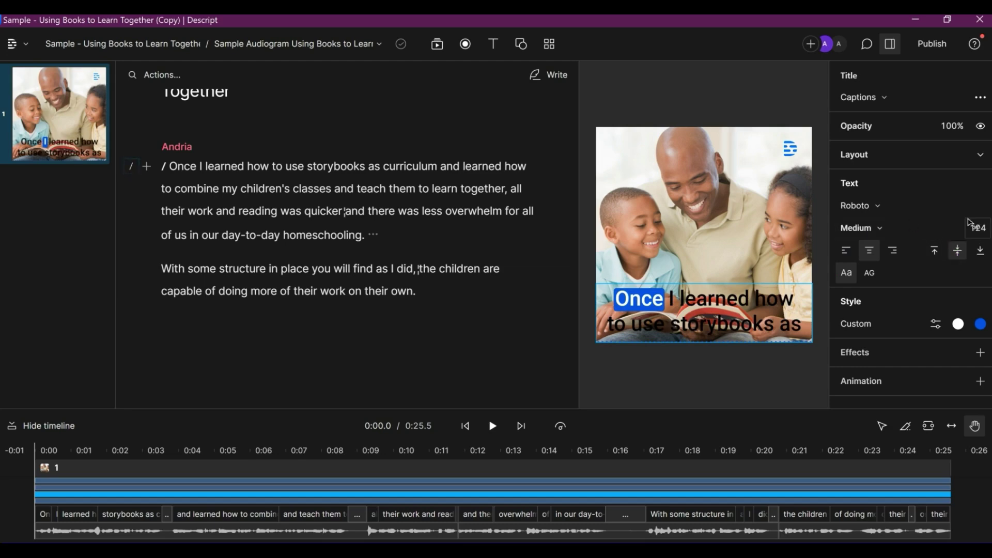
# Change the caption font size from 124 to 90.
pyautogui.click(981, 229)
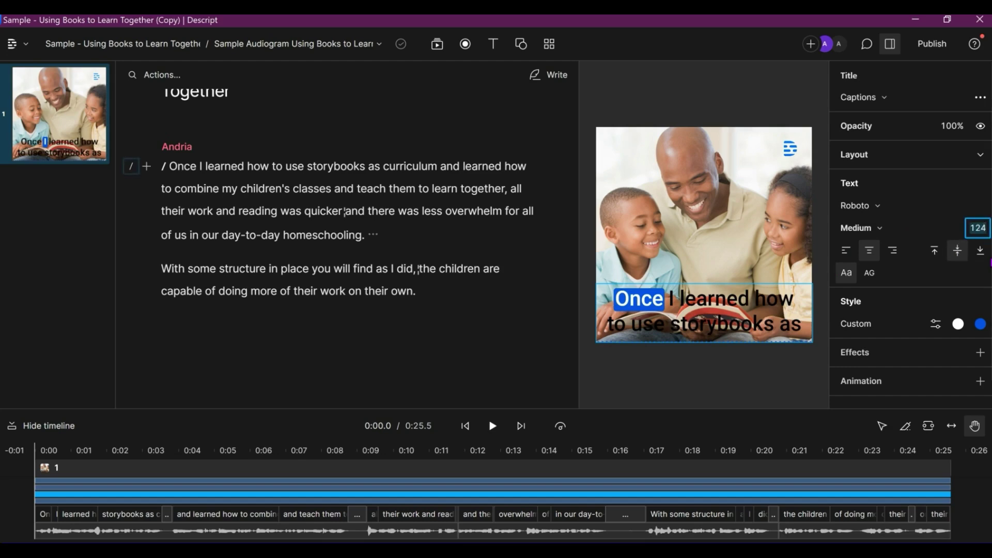
pyautogui.write('90')
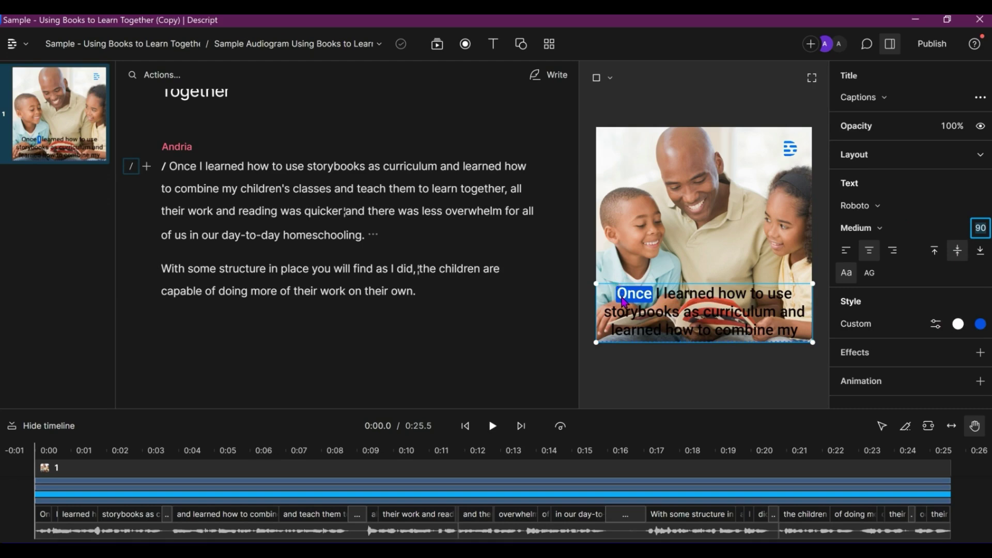
# Replace the caption style's white colour with the yellow preset #ffee00.
pyautogui.click(980, 327)
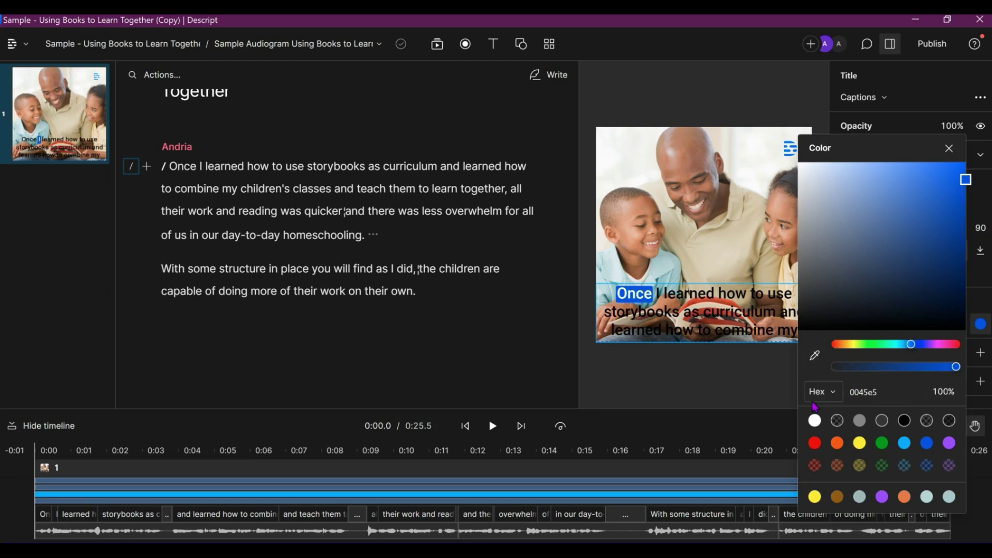
pyautogui.click(815, 420)
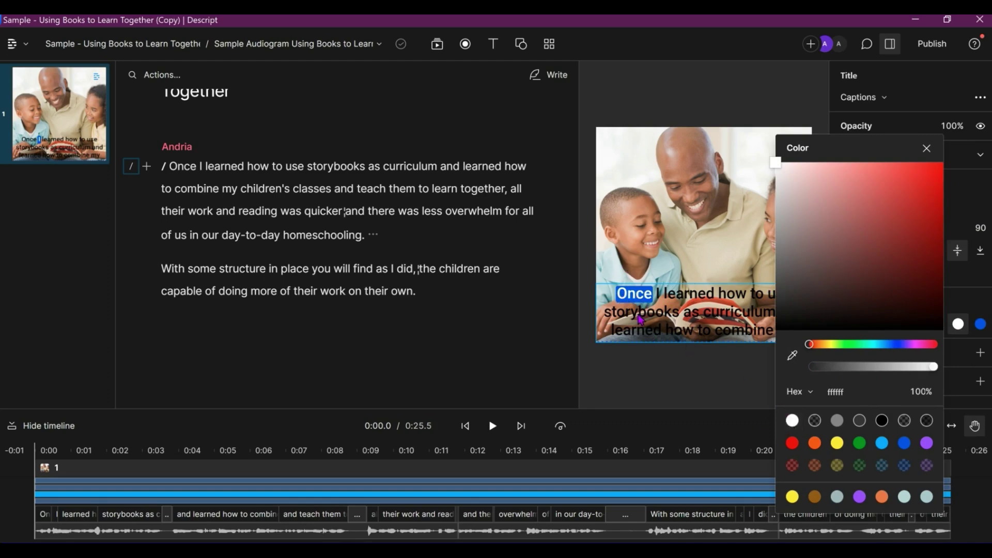
pyautogui.click(838, 444)
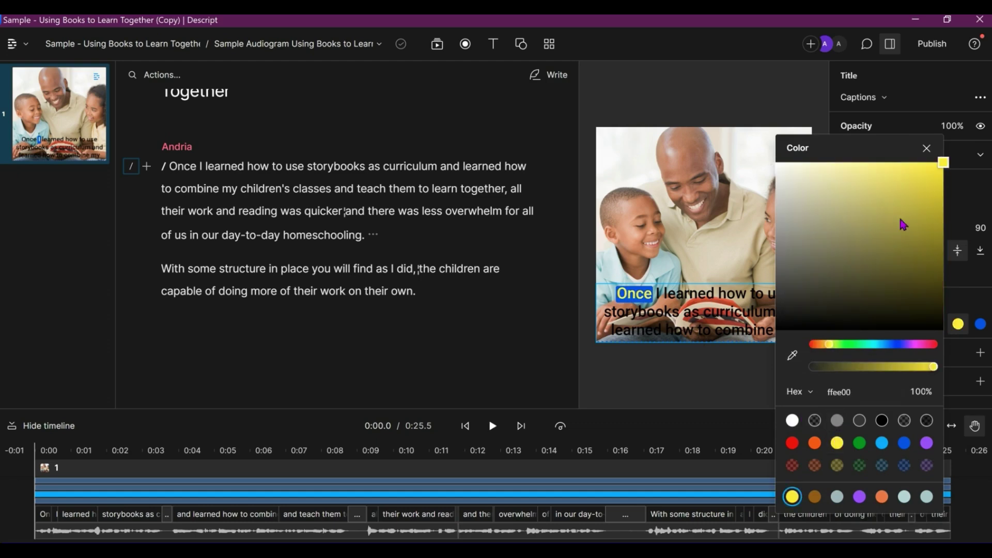
pyautogui.click(876, 121)
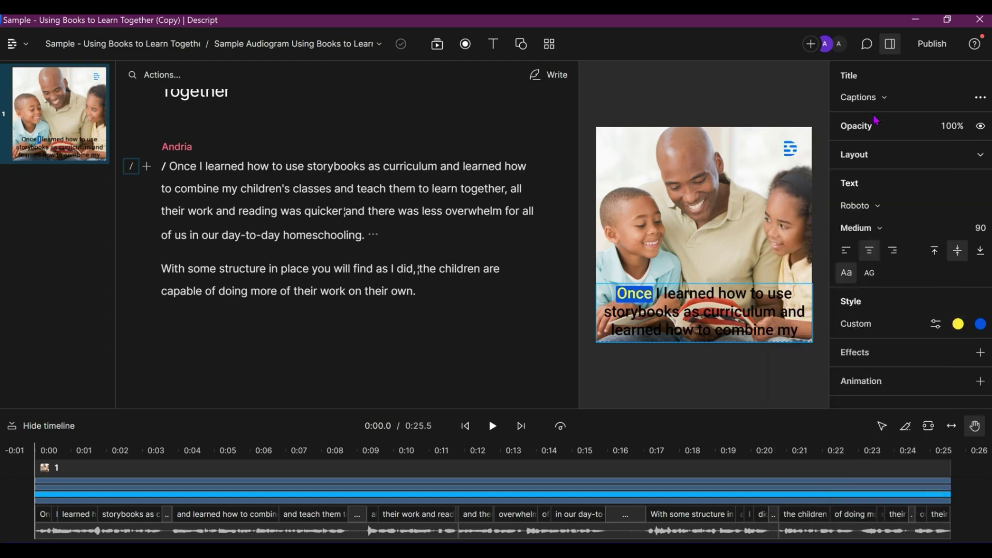
# Select the existing logo image and start replacing it with another picture.
pyautogui.click(790, 150)
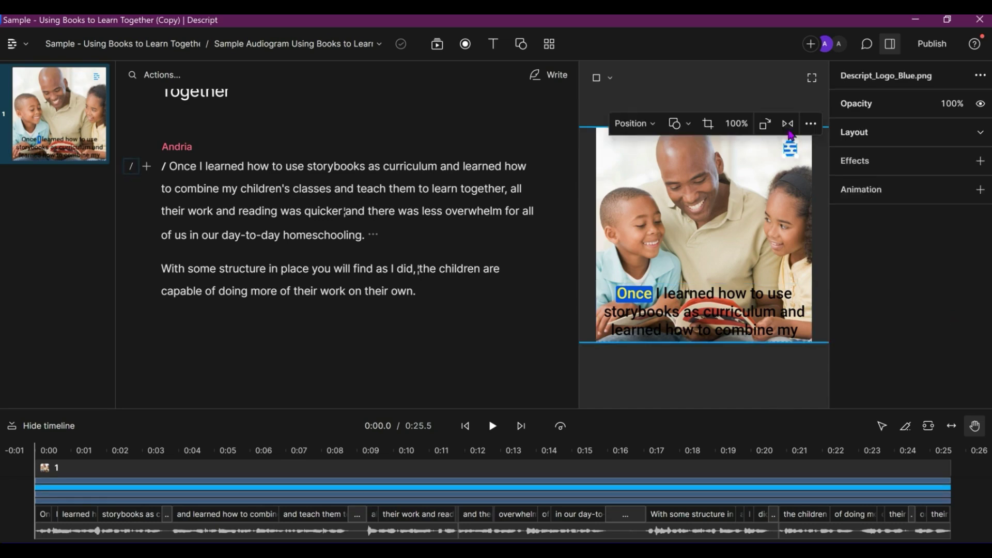
pyautogui.click(811, 124)
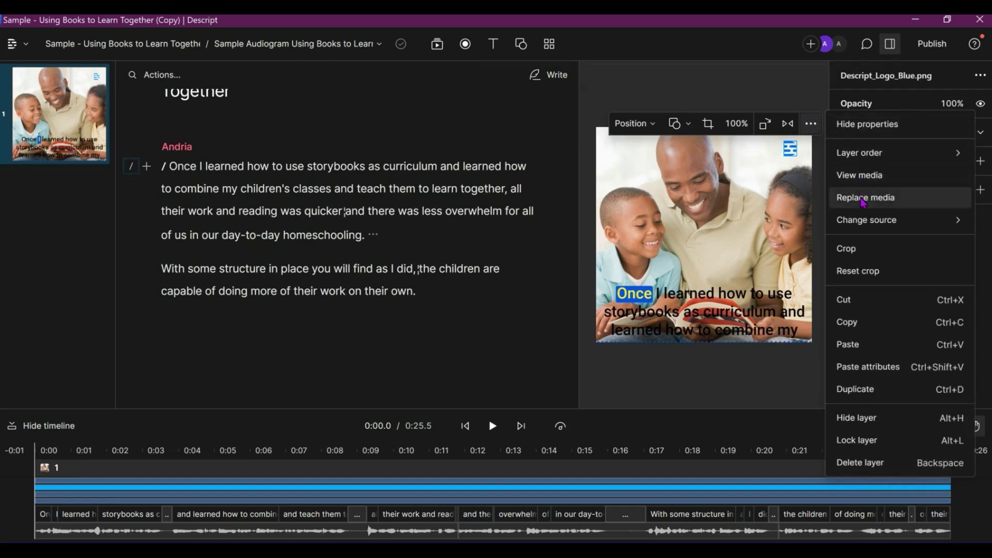
pyautogui.click(862, 200)
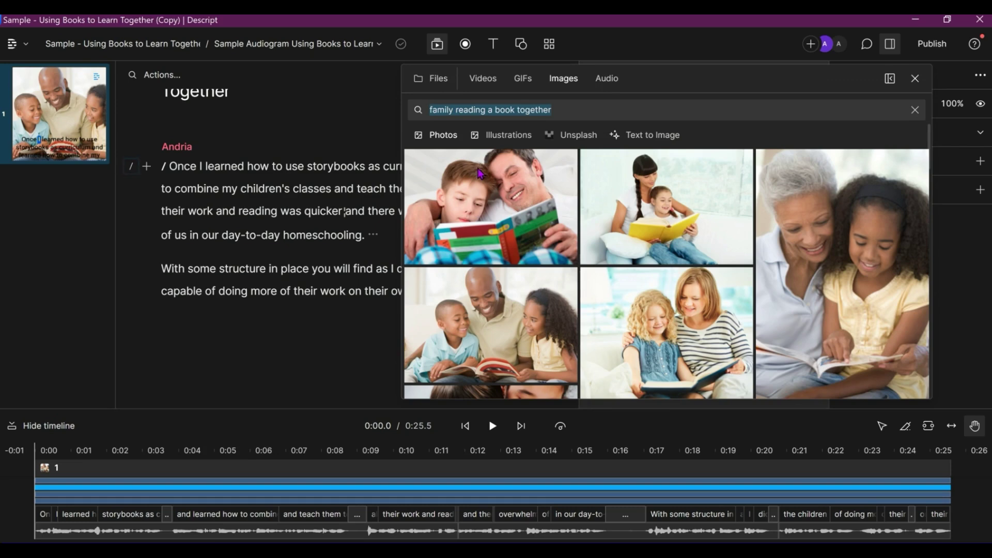
# Search stock images for 'book', insert the cat-with-book photo and shrink it into the top-right corner.
pyautogui.write('book')
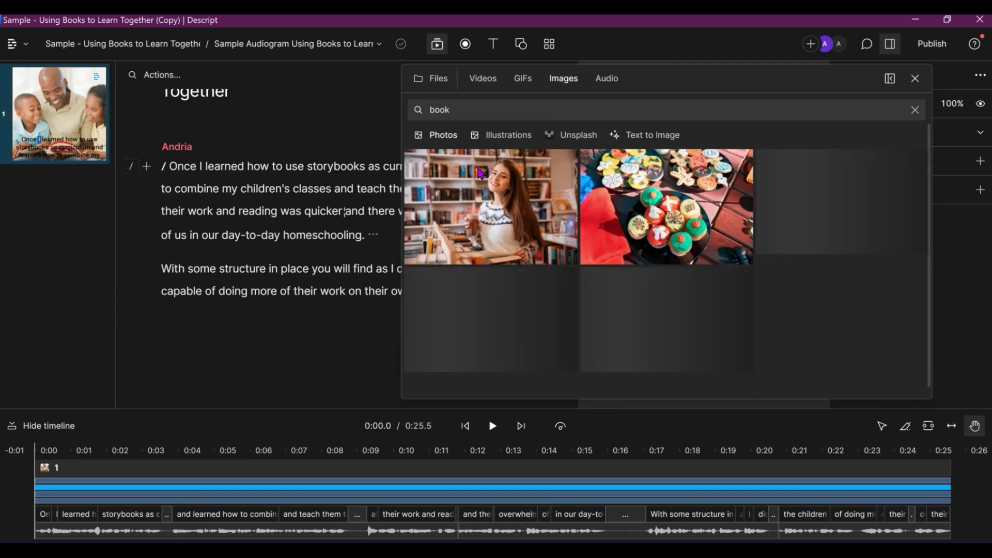
pyautogui.scroll(-2, 599, 324)
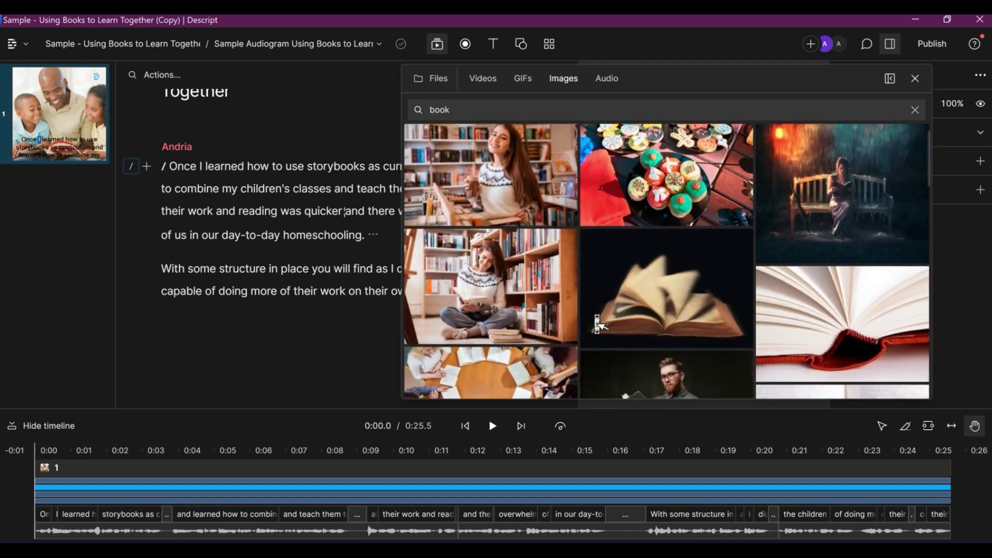
pyautogui.scroll(-10, 600, 324)
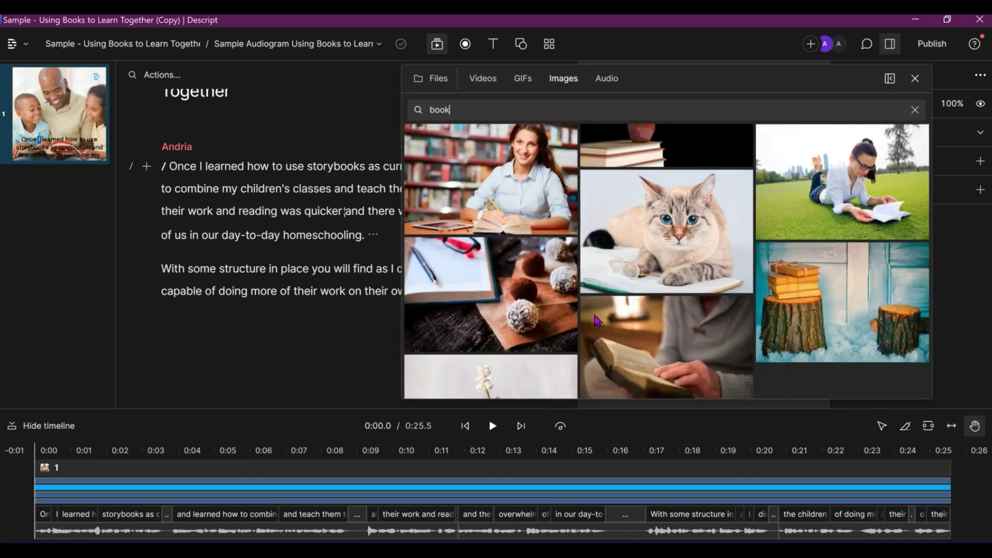
pyautogui.scroll(-5, 594, 324)
pyautogui.scroll(6, 595, 321)
pyautogui.scroll(3, 595, 320)
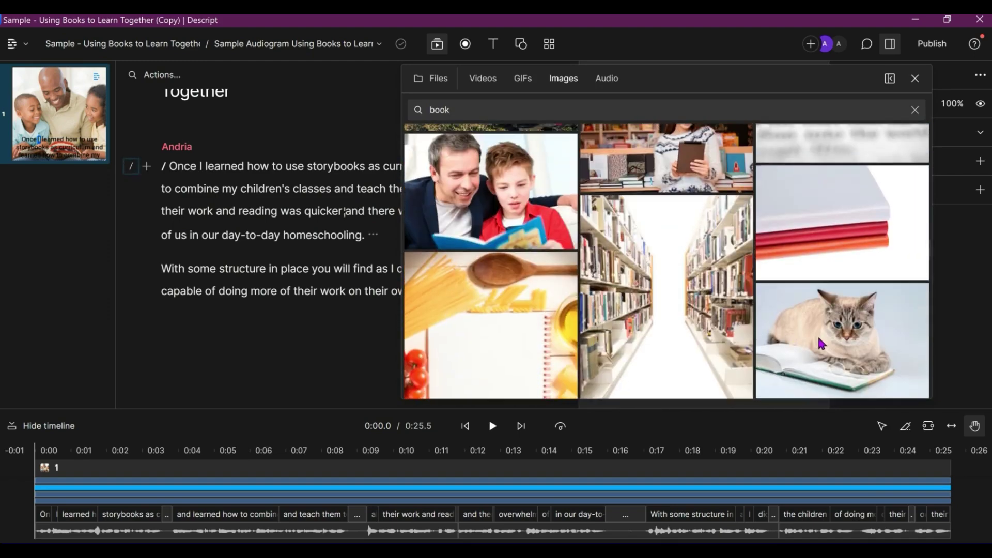
pyautogui.click(818, 339)
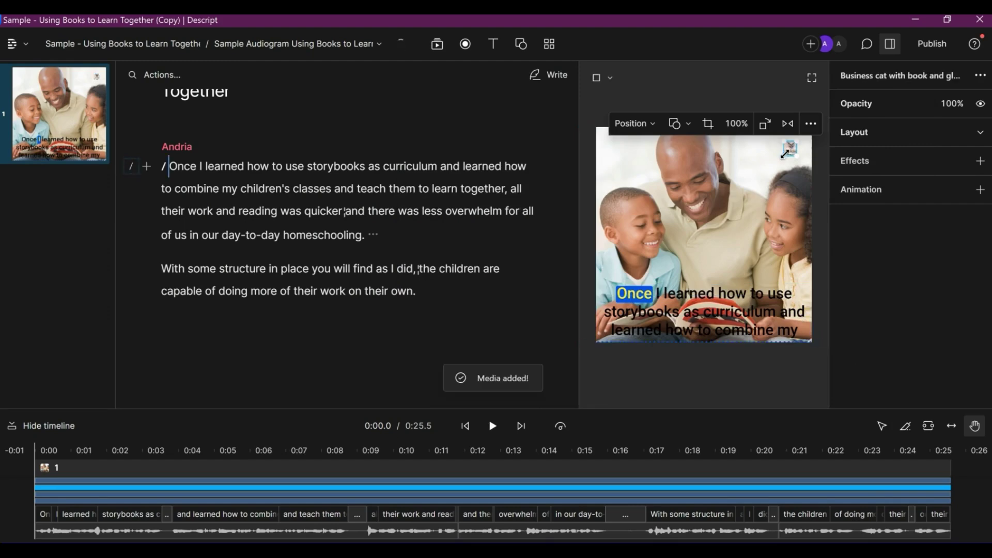
pyautogui.moveTo(784, 153)
pyautogui.mouseDown()
pyautogui.moveTo(772, 156)
pyautogui.moveTo(797, 160)
pyautogui.mouseUp()
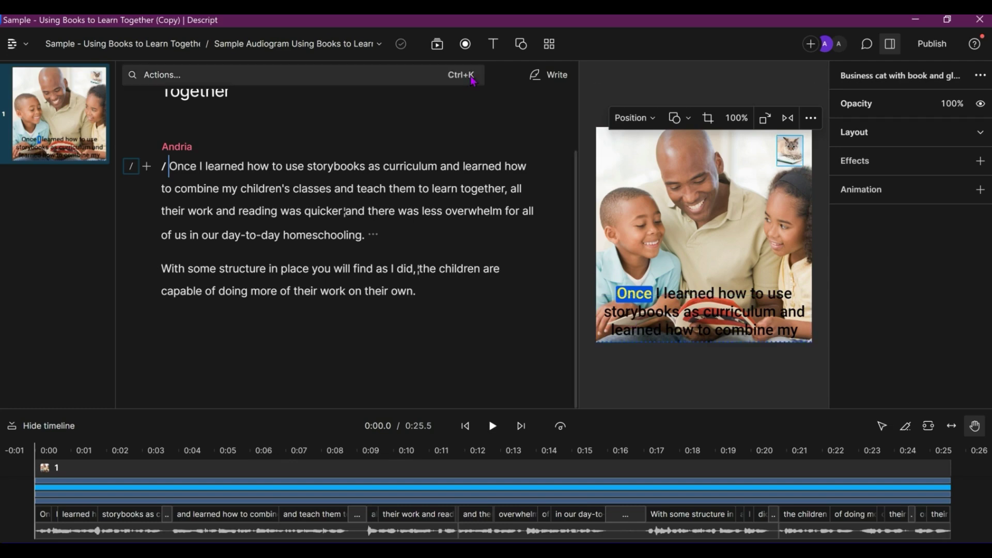
# Add a rectangle shape and stretch it full width across the bottom of the square canvas.
pyautogui.click(521, 45)
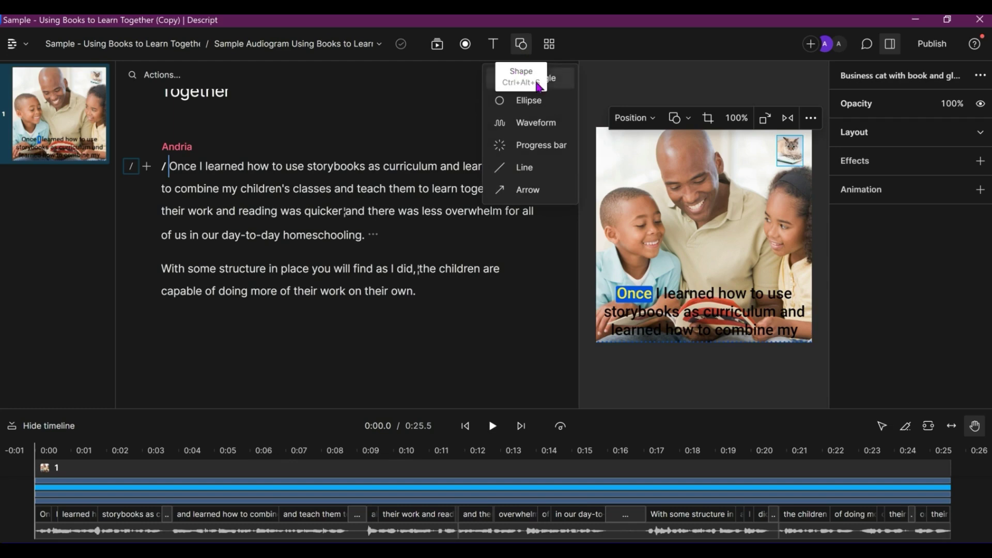
pyautogui.click(558, 83)
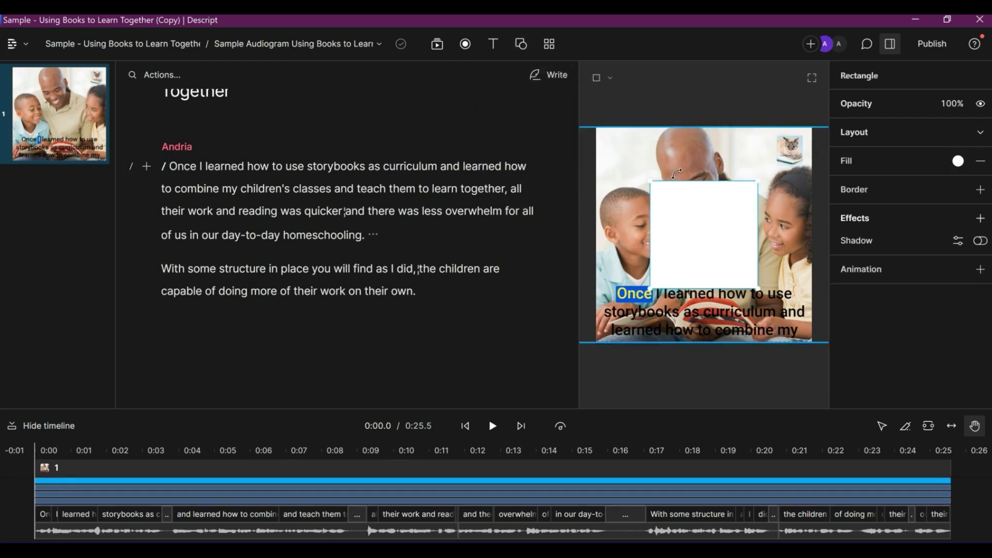
pyautogui.moveTo(679, 177); pyautogui.dragTo(681, 228)
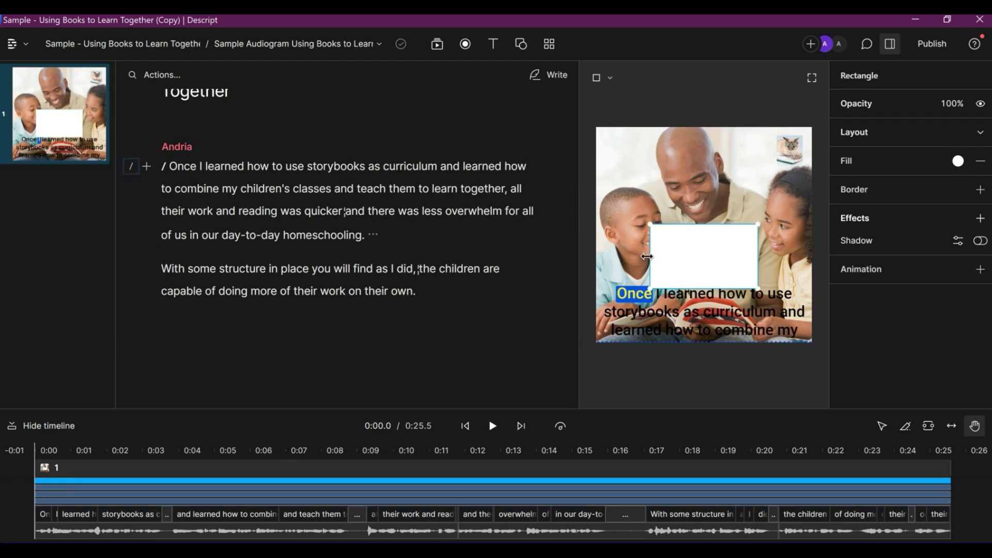
pyautogui.moveTo(647, 257); pyautogui.dragTo(755, 309)
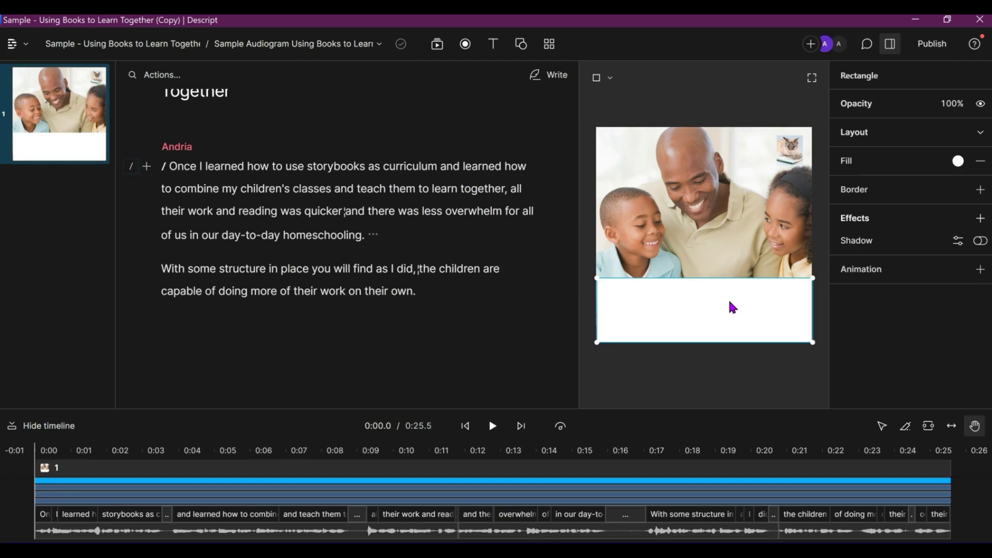
# Fill the bottom rectangle with pale blue b5cdd0 sampled from the family photo.
pyautogui.click(959, 162)
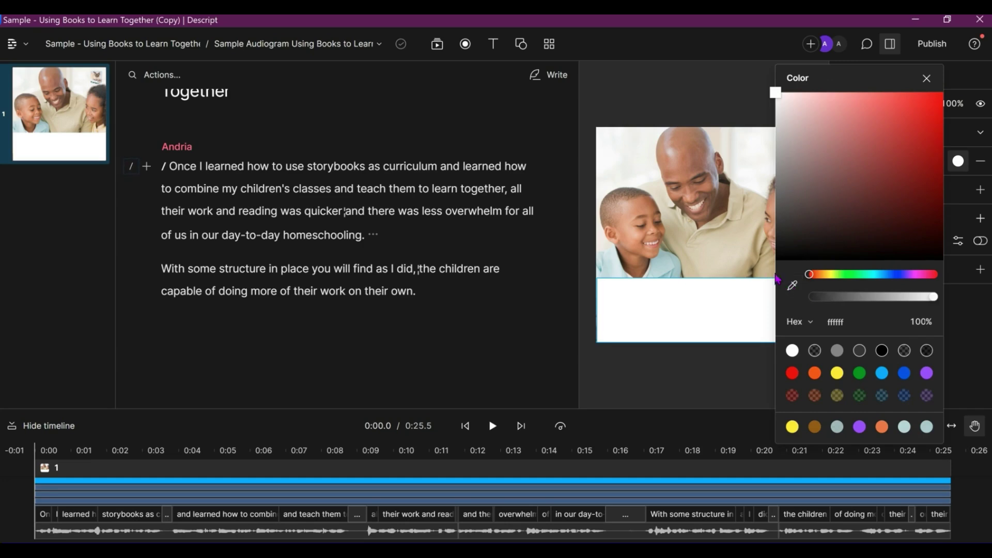
pyautogui.click(792, 289)
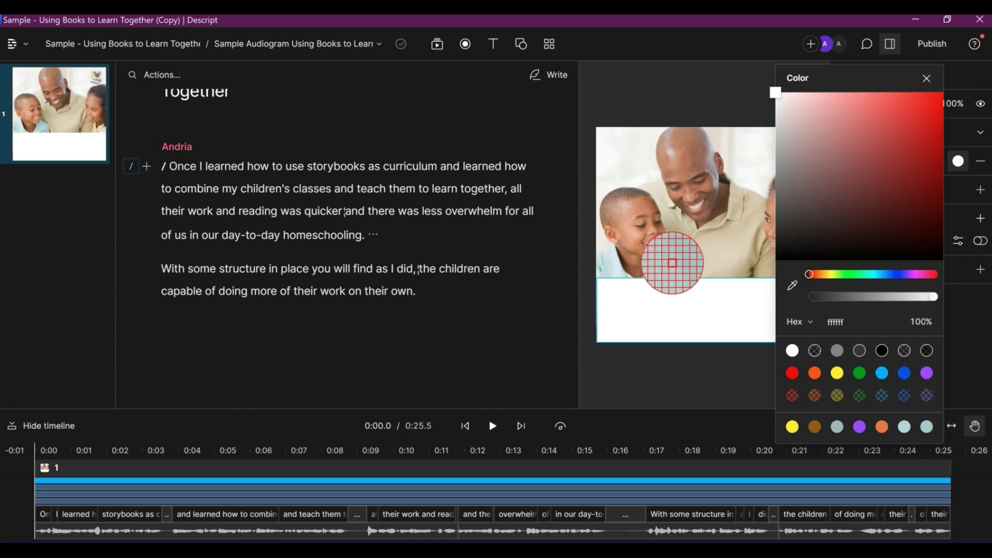
pyautogui.click(672, 263)
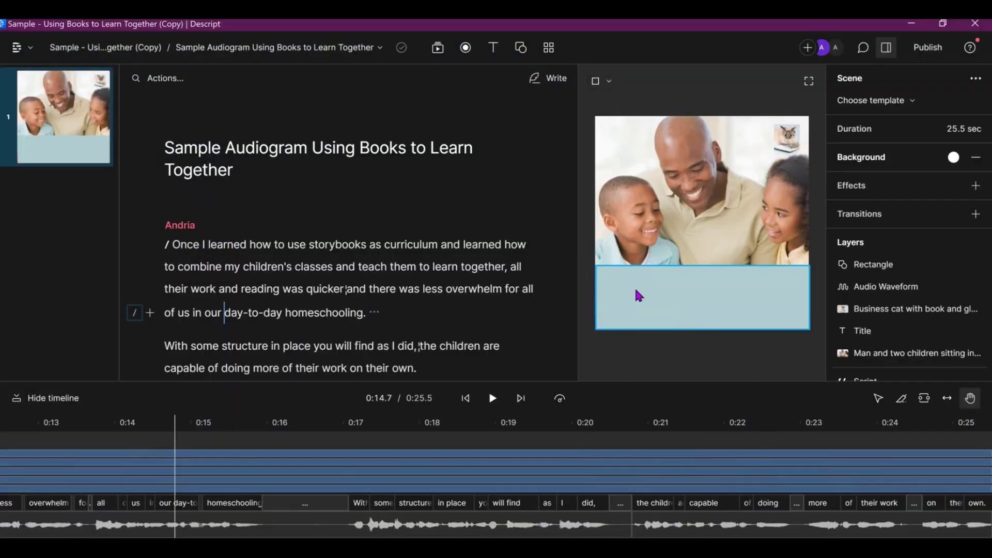
pyautogui.click(639, 296)
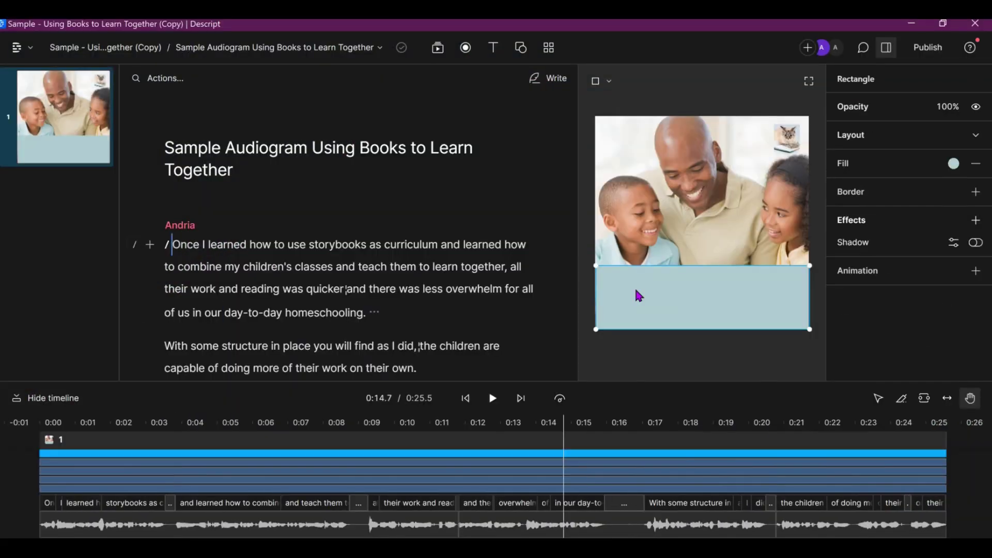
# Send the light-blue rectangle backward twice so it sits behind the captions and waveform.
pyautogui.rightClick(656, 300)
pyautogui.moveTo(684, 321)
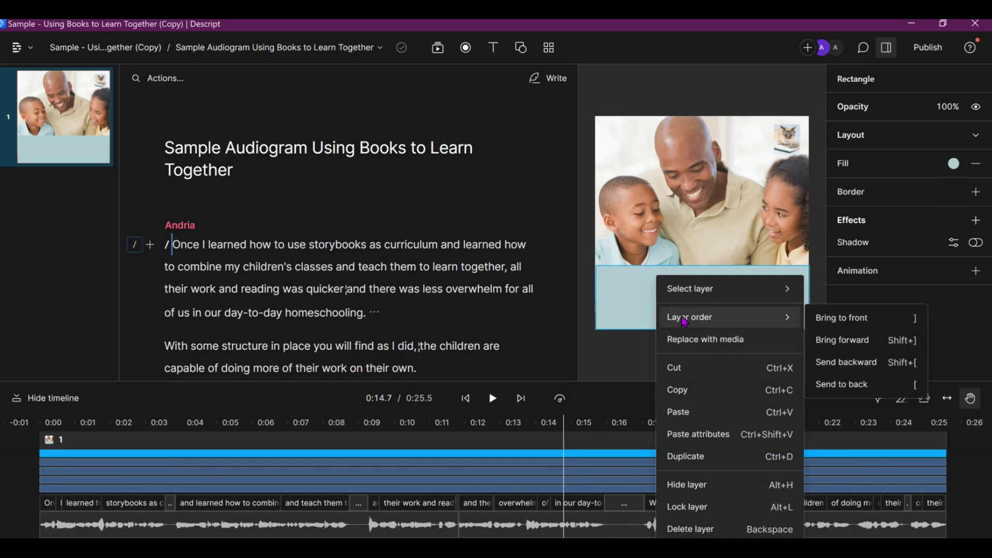
pyautogui.click(828, 363)
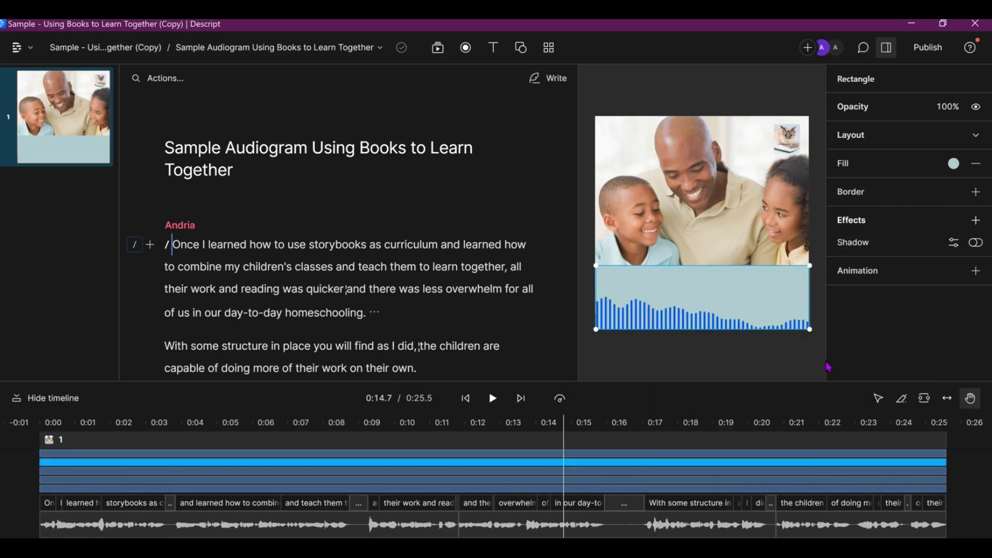
pyautogui.rightClick(791, 326)
pyautogui.moveTo(722, 312)
pyautogui.click(915, 356)
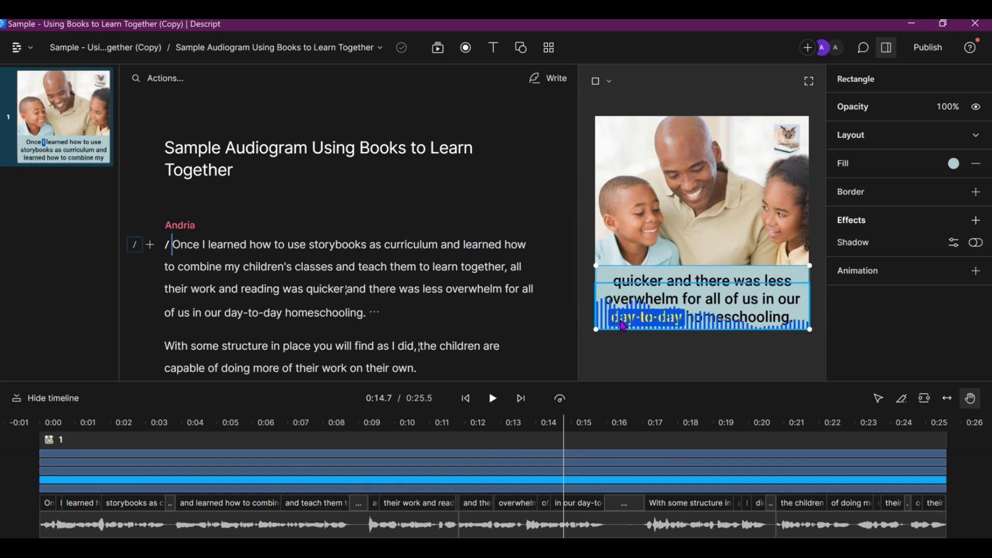
# Colour the audio waveform lines with a brown sampled from the family photo.
pyautogui.click(624, 326)
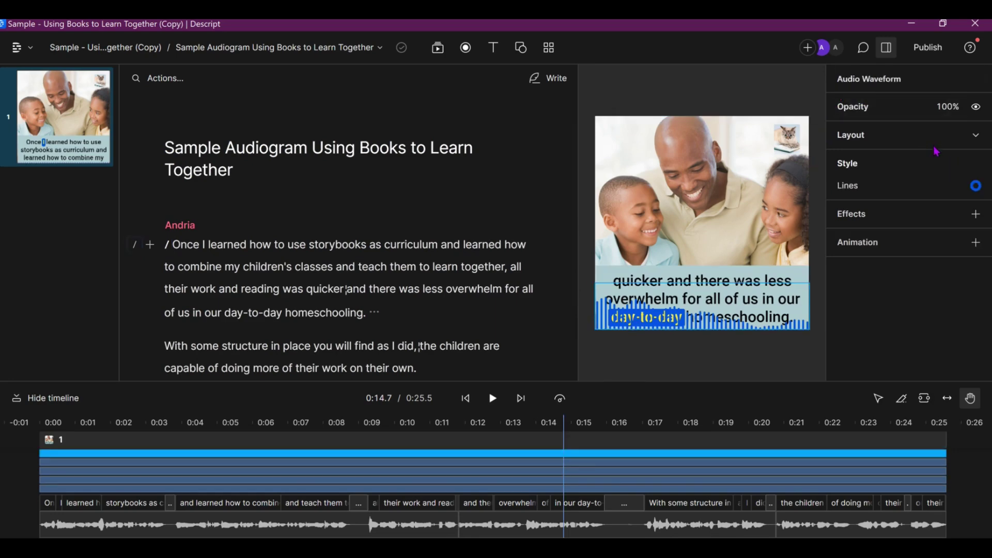
pyautogui.click(976, 187)
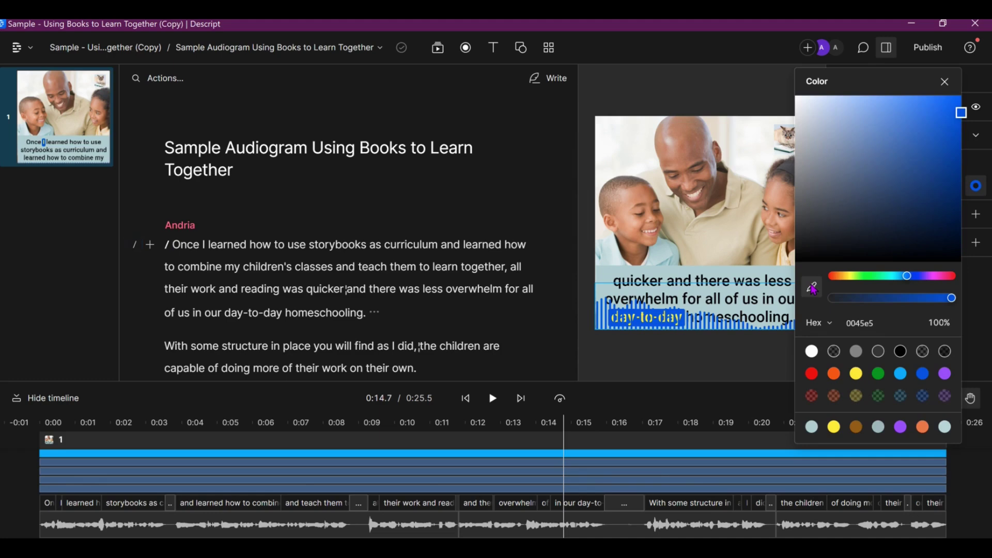
pyautogui.click(812, 286)
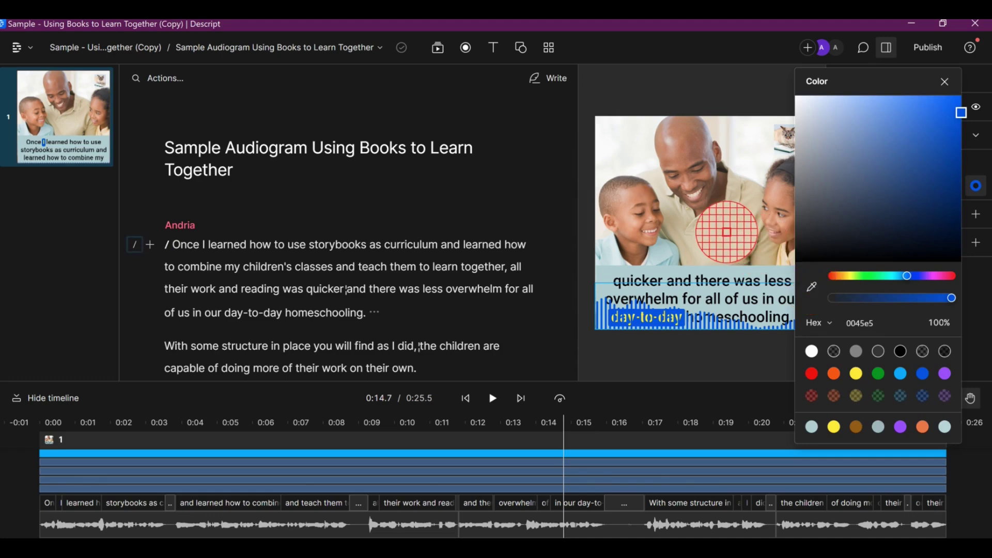
pyautogui.click(726, 238)
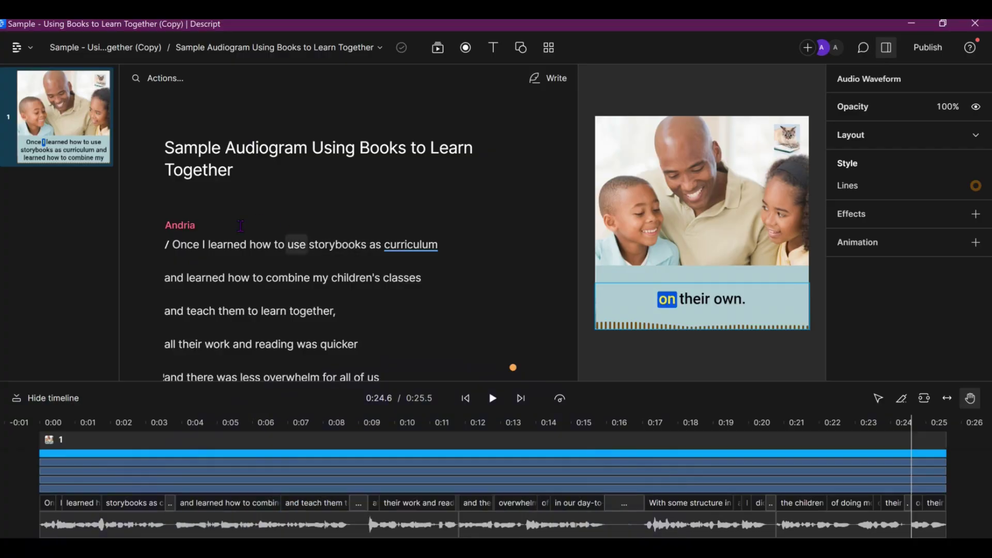
# Play the audiogram from 0:00 to preview captions, word highlight and waveform together.
pyautogui.click(178, 244)
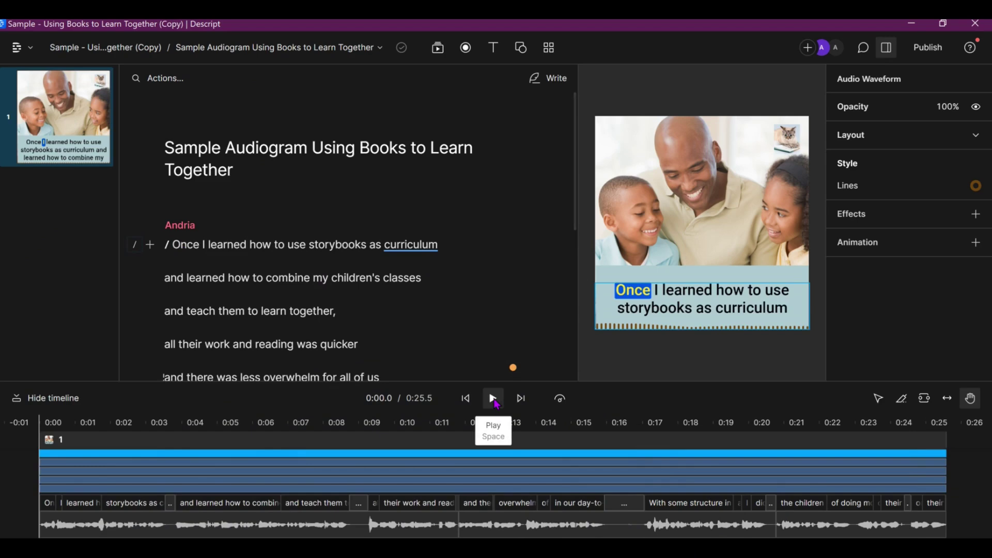
pyautogui.click(494, 399)
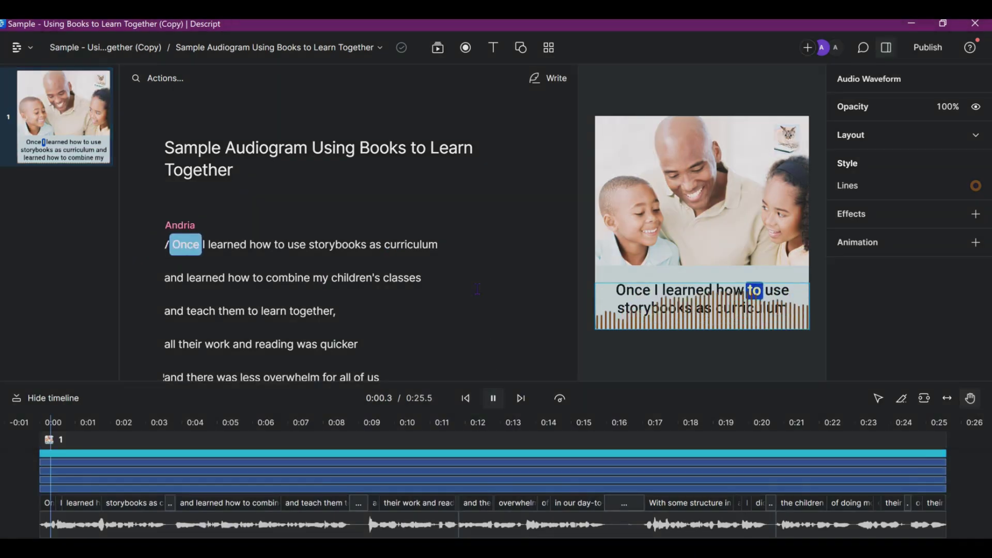